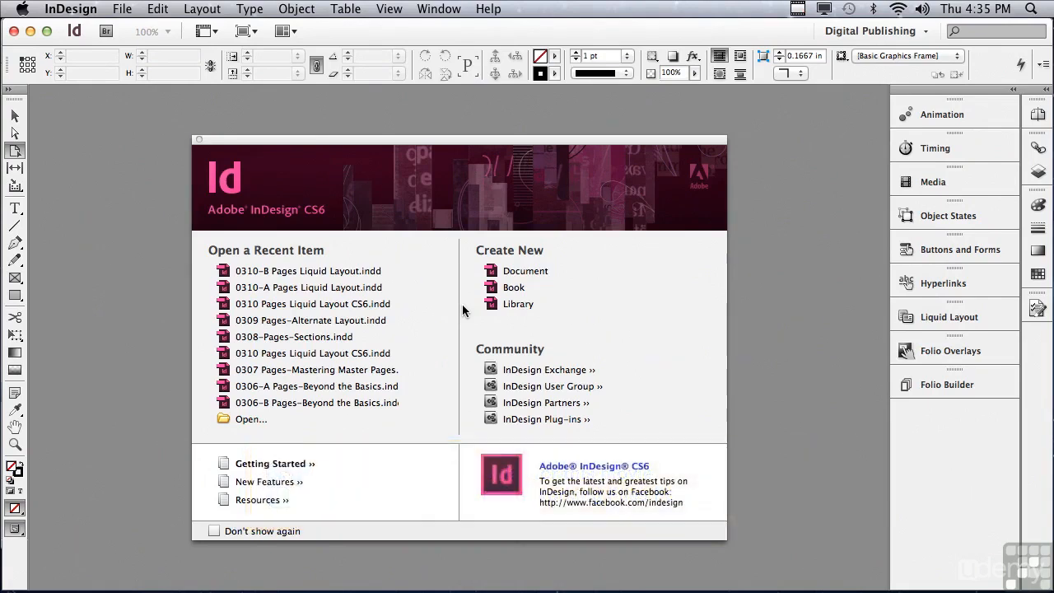
Step: Choose the Digital Publishing workspace
left_click(867, 31)
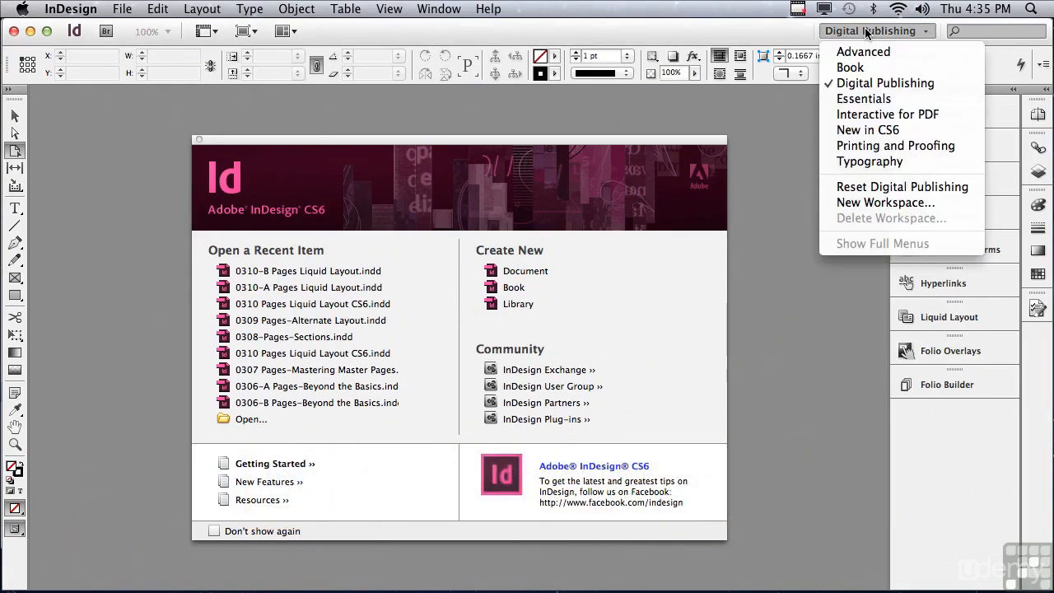
left_click(867, 84)
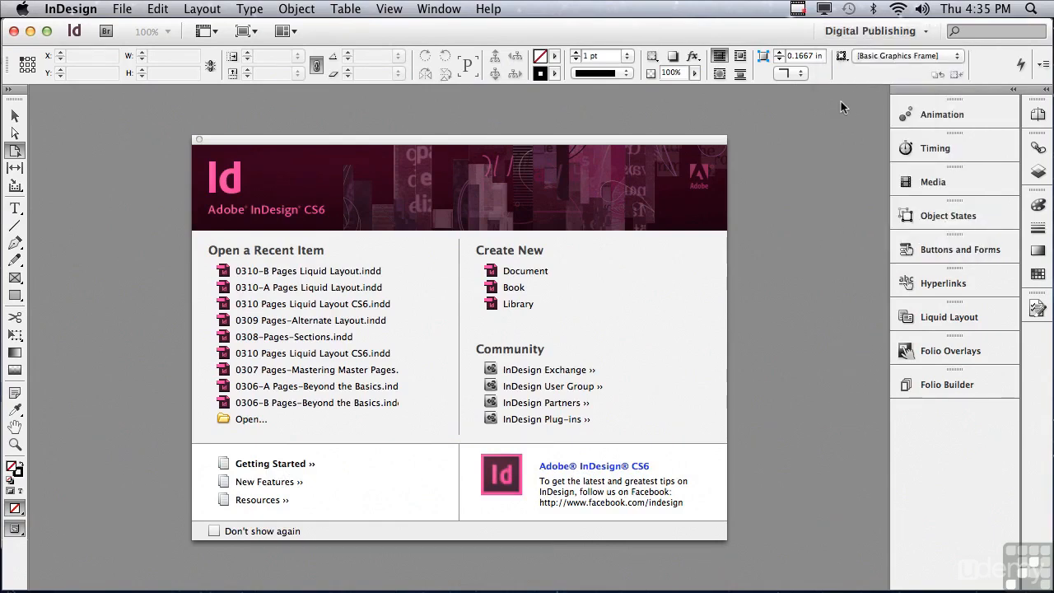
Step: Open 0310-A Pages Liquid Layout.indd and 0310-B Pages Liquid Layout.indd together from the InDesign CS6 Sample Layouts folder
left_click(128, 10)
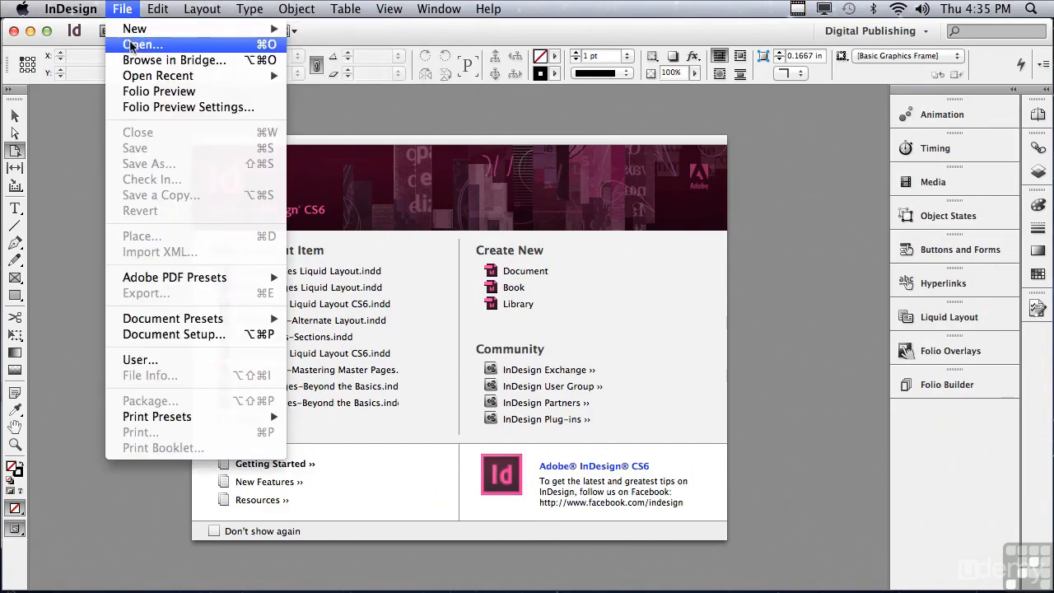
left_click(130, 42)
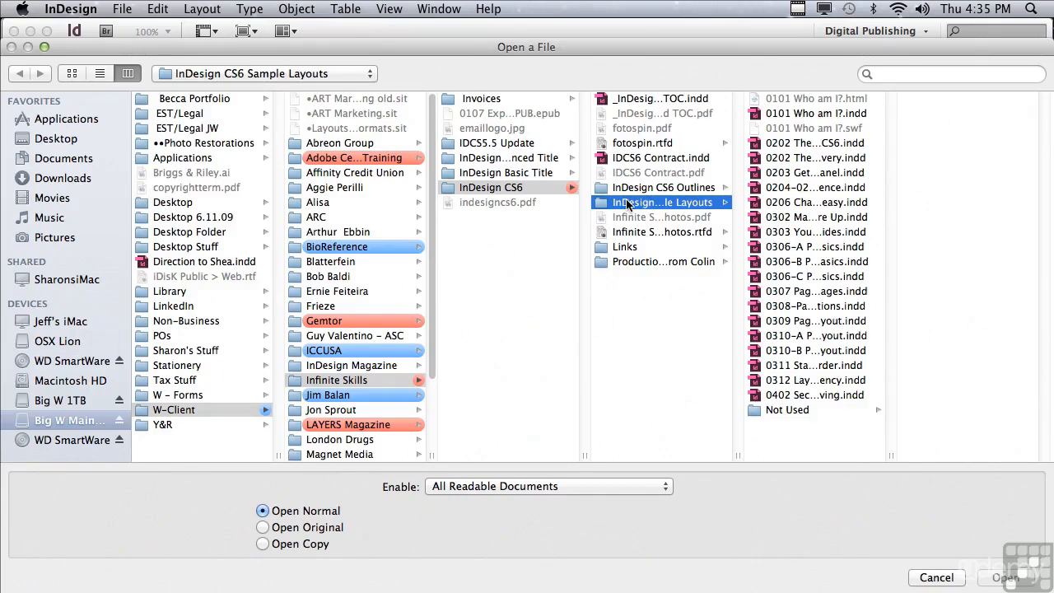
left_click(773, 336)
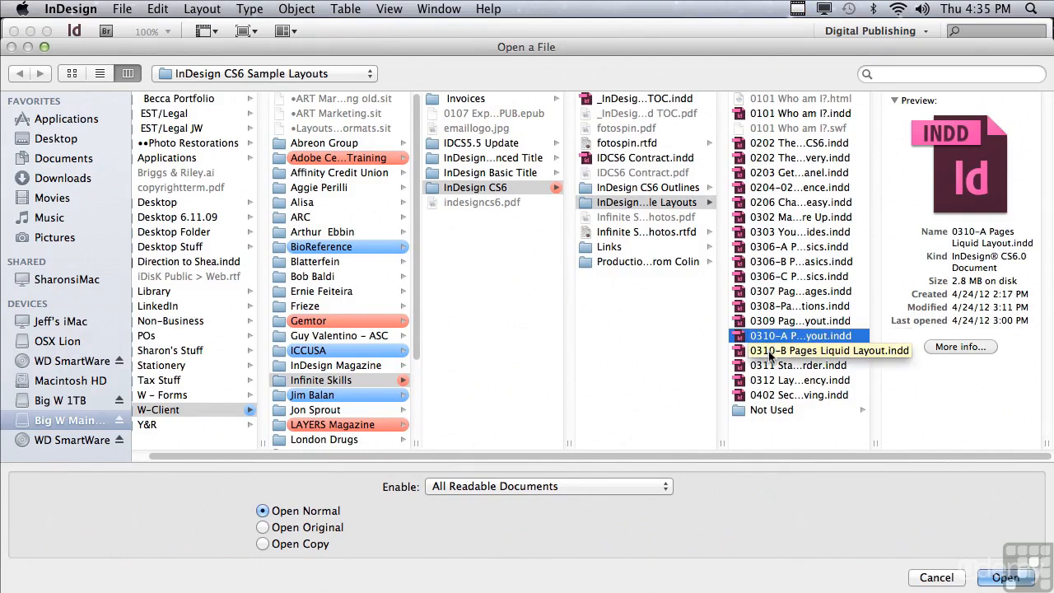
key("shift")
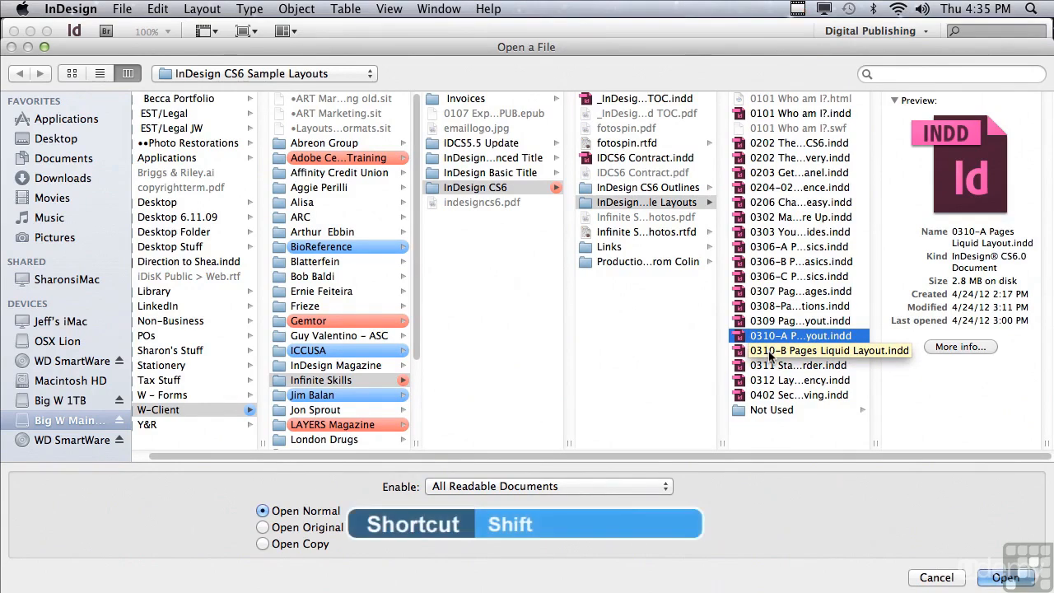
left_click(769, 354, "shift")
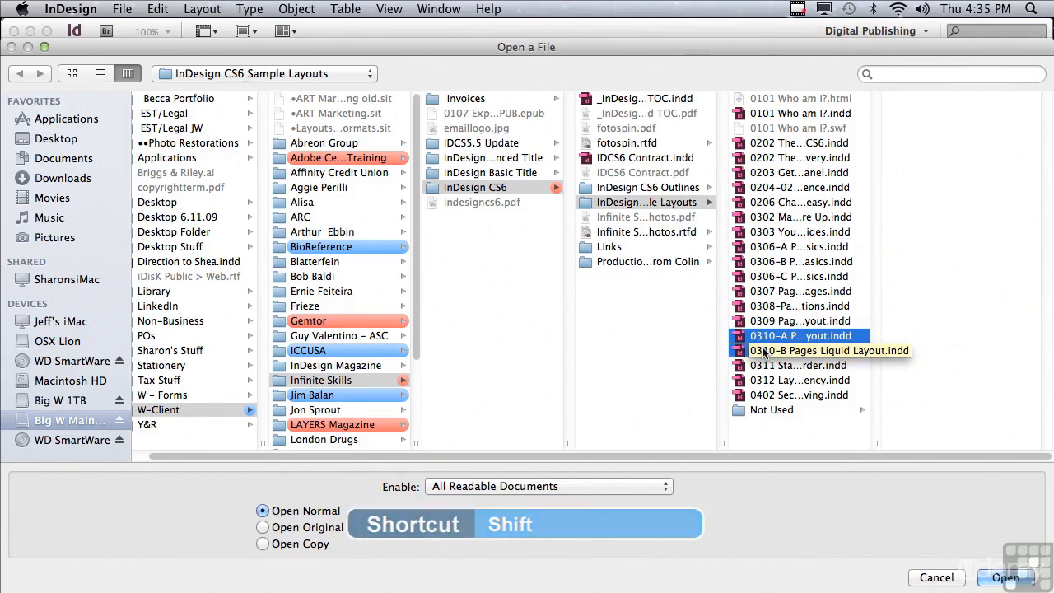
left_click(1001, 577)
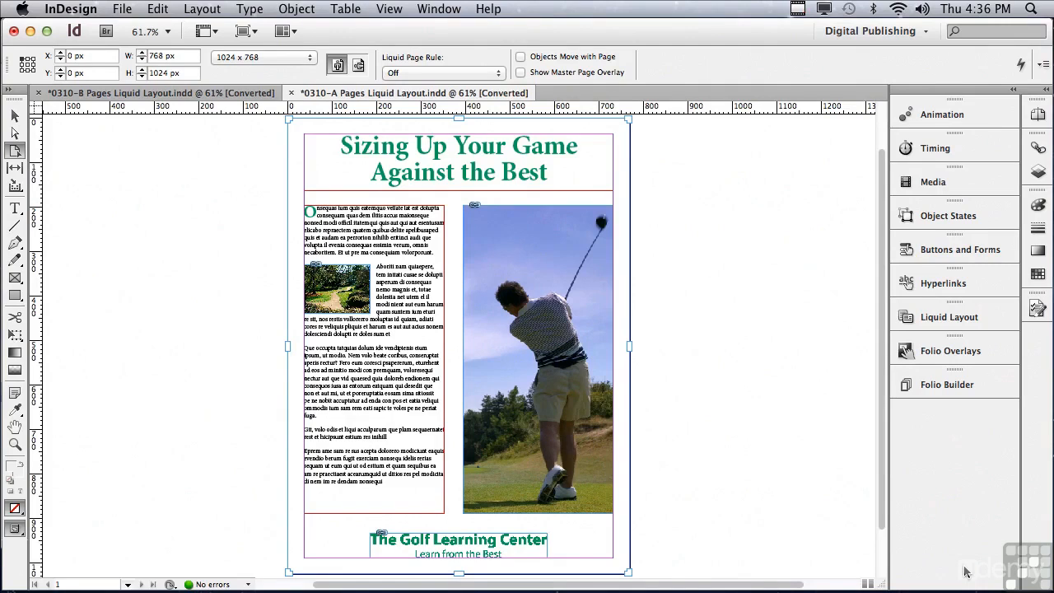
Step: Activate the Page tool with the Liquid Layout options shown, and preview widening the page to about 1120 px with the page rule off
left_click(15, 115)
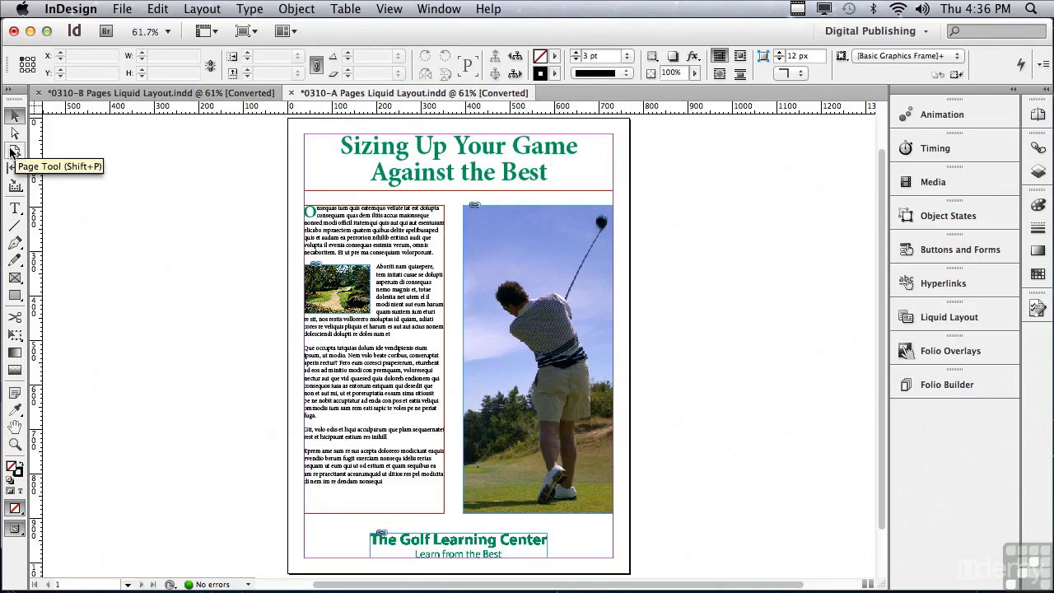
left_click(13, 150)
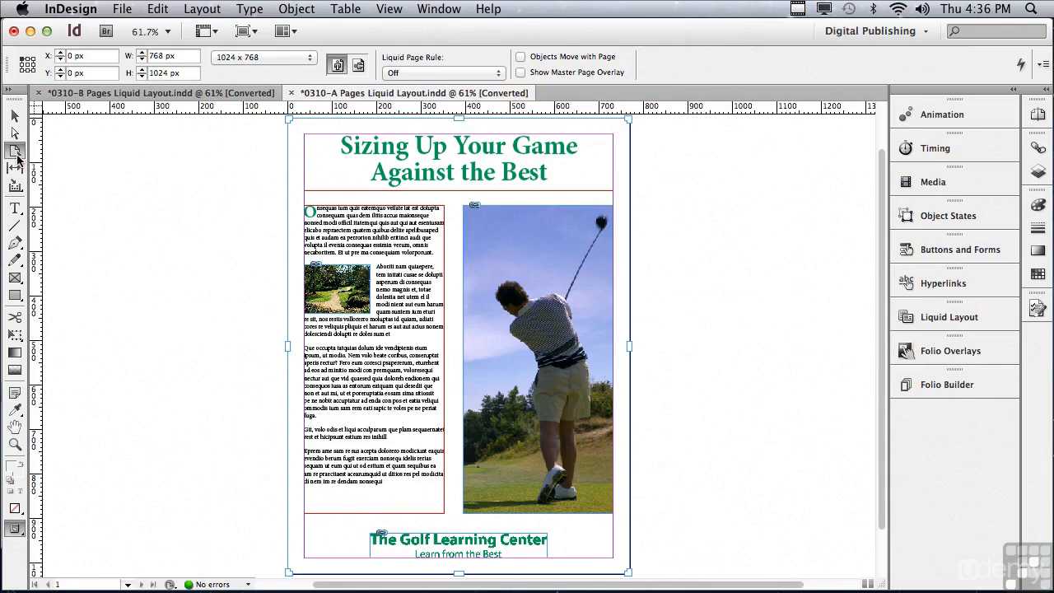
left_click(906, 320)
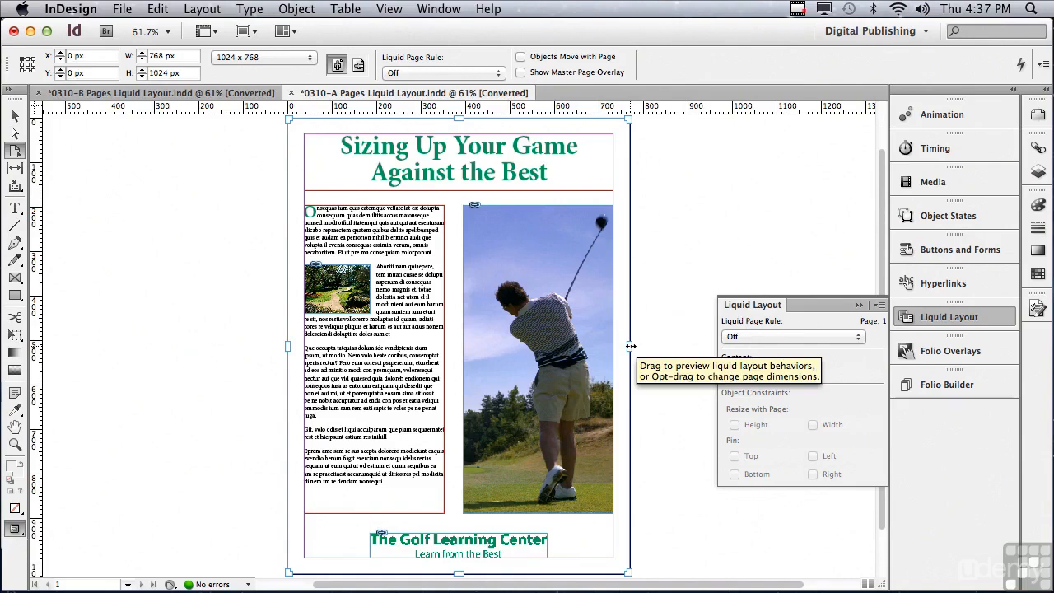
left_click_drag(631, 346, 786, 351)
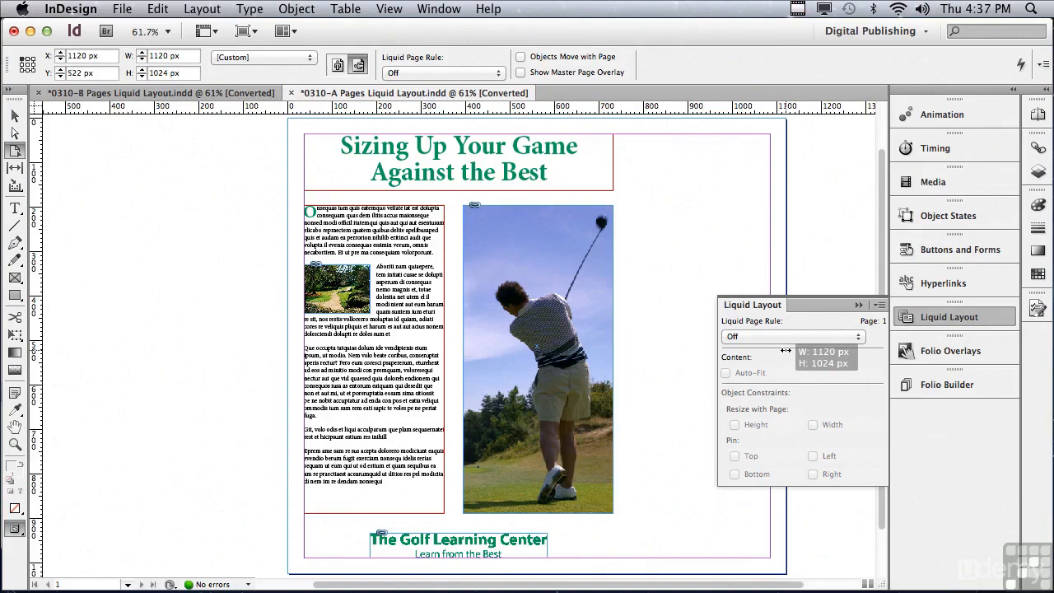
left_click_drag(786, 351, 786, 351)
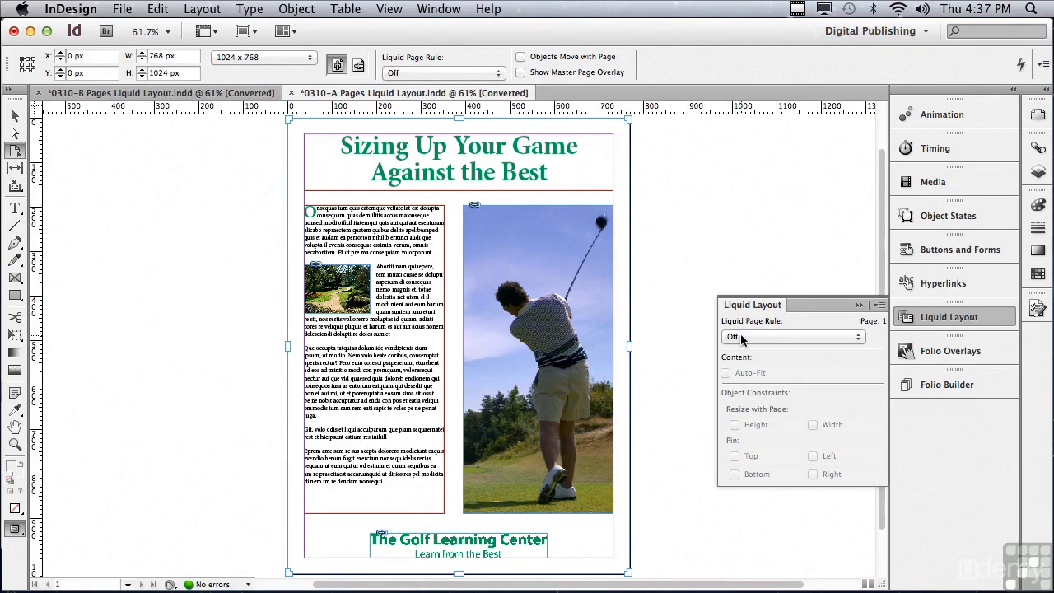
Step: Set the liquid page rule to Scale and preview shrinking the page to about 444 x 772 px
left_click(741, 334)
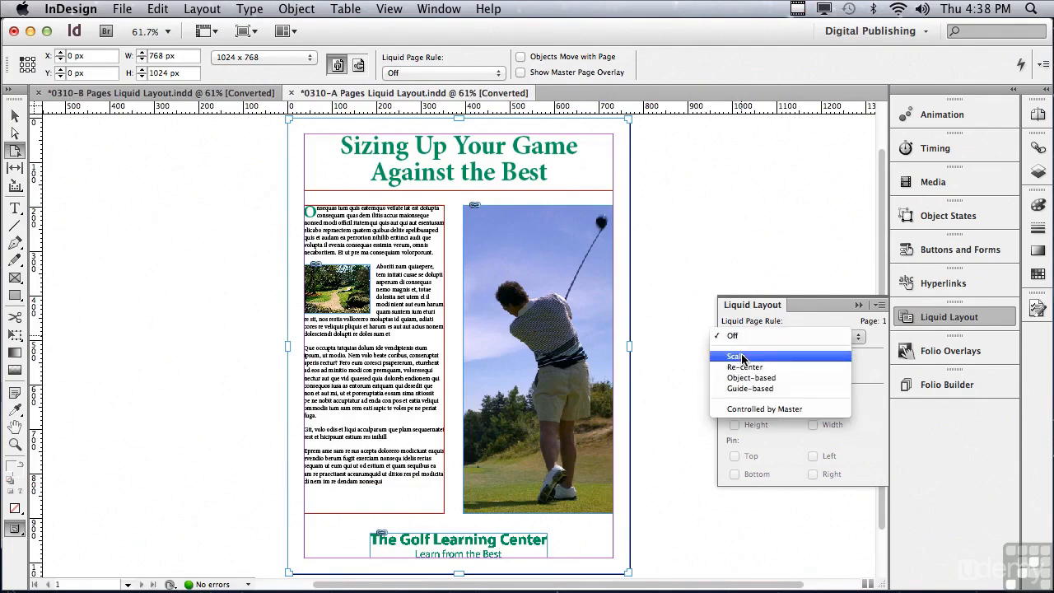
left_click(742, 358)
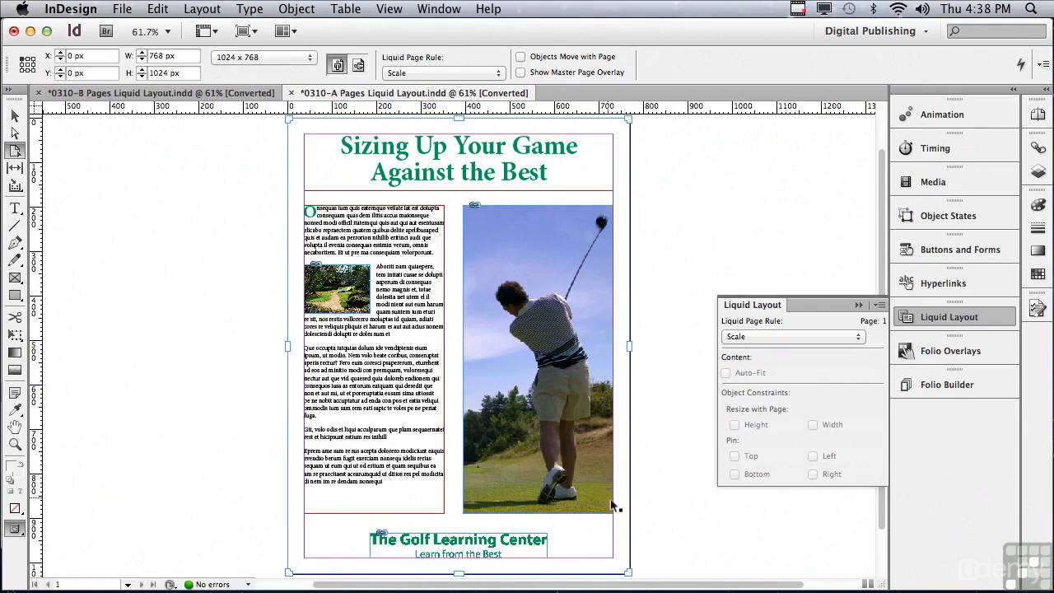
left_click_drag(630, 571, 486, 404)
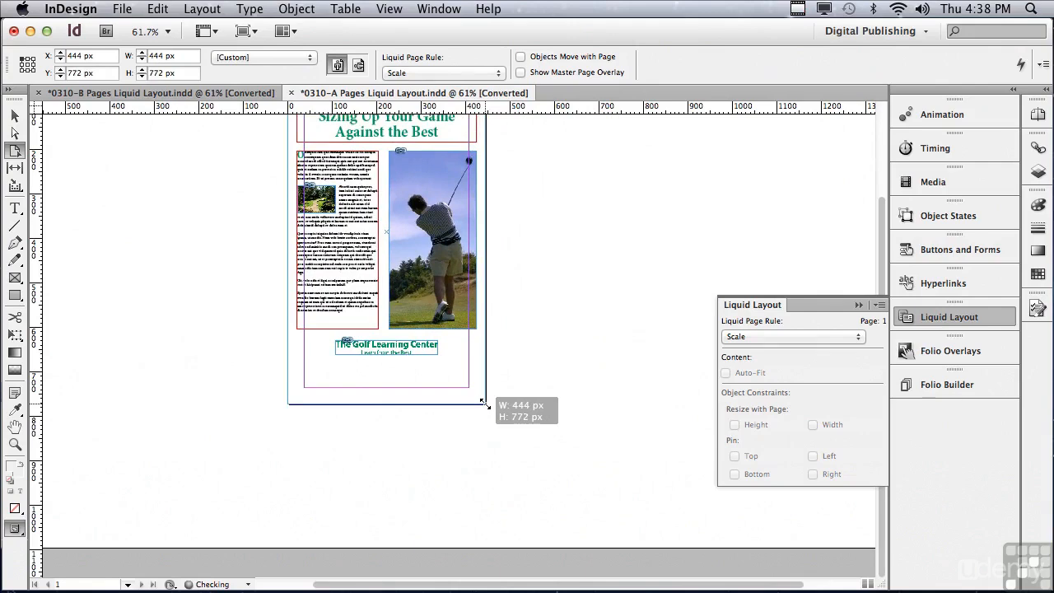
left_click_drag(485, 404, 484, 403)
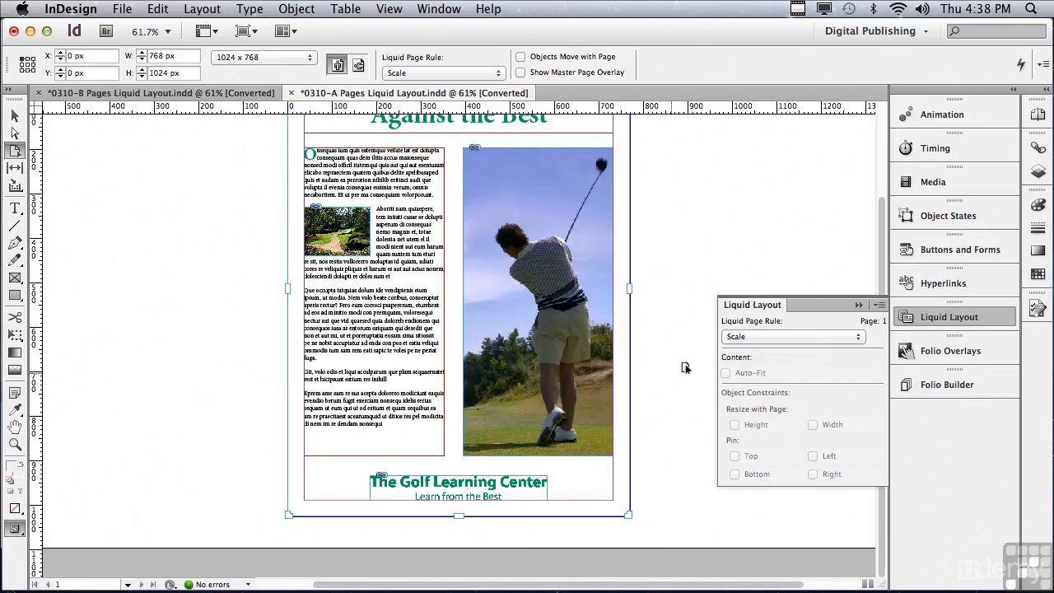
Step: Set the liquid page rule to Re-center and preview enlarging the page from its lower-right corner
left_click(737, 339)
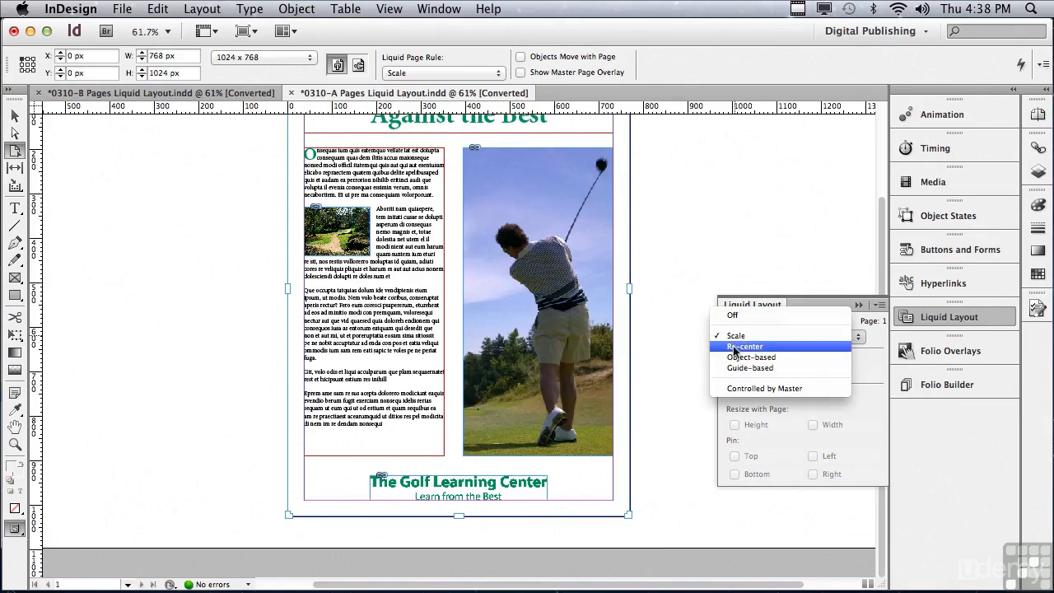
left_click(735, 348)
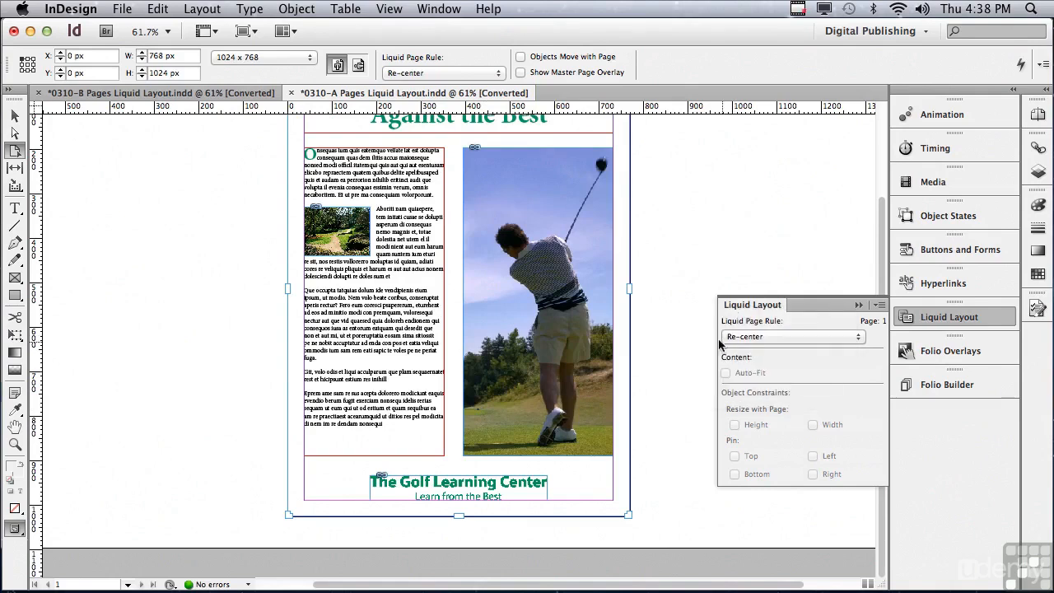
left_click_drag(629, 515, 696, 542)
Step: Apply the Guide-based page rule with a vertical liquid guide through the small landscape photo, and preview widening the page to about 964 px
left_click(734, 338)
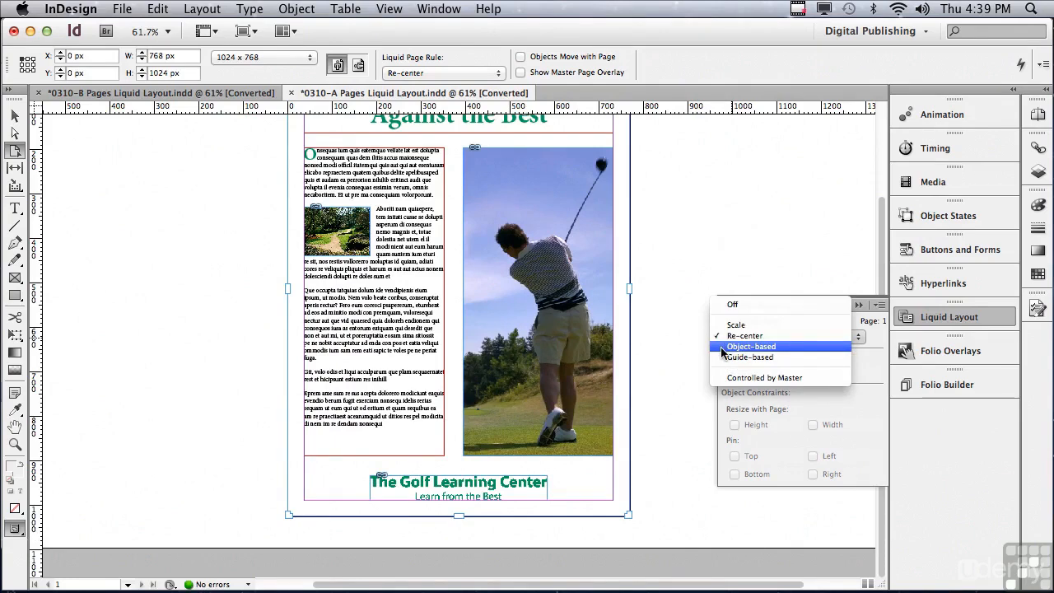
left_click(726, 357)
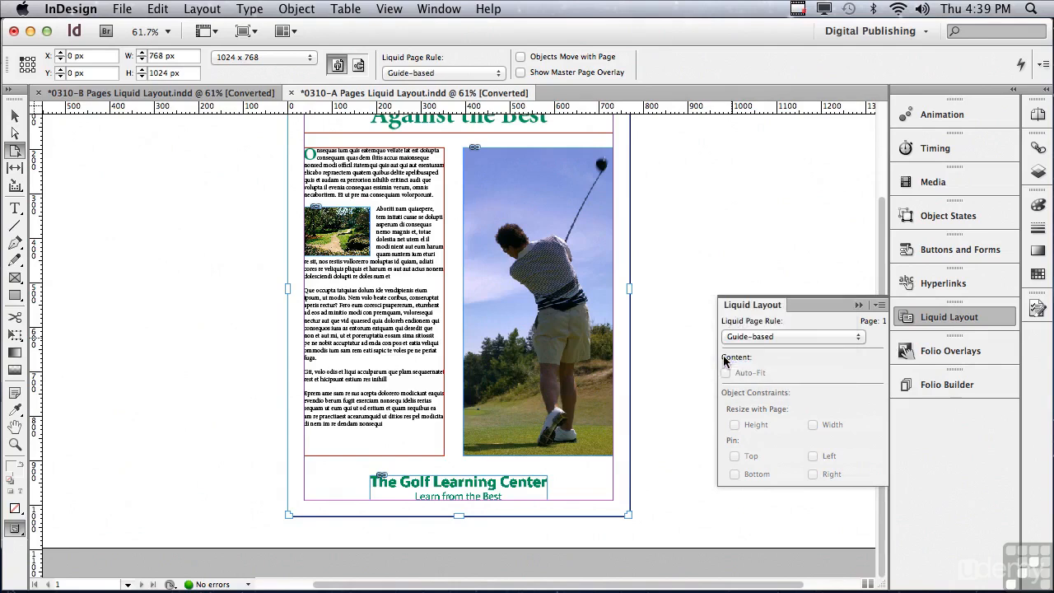
scroll(884, 254, "up", 3)
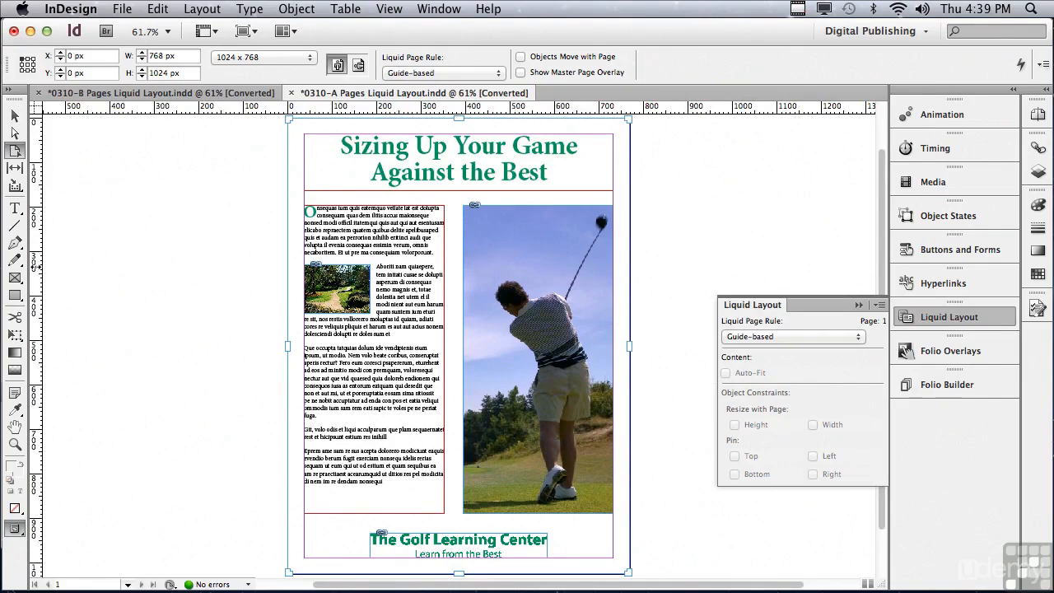
left_click_drag(34, 265, 345, 283)
left_click_drag(630, 346, 717, 349)
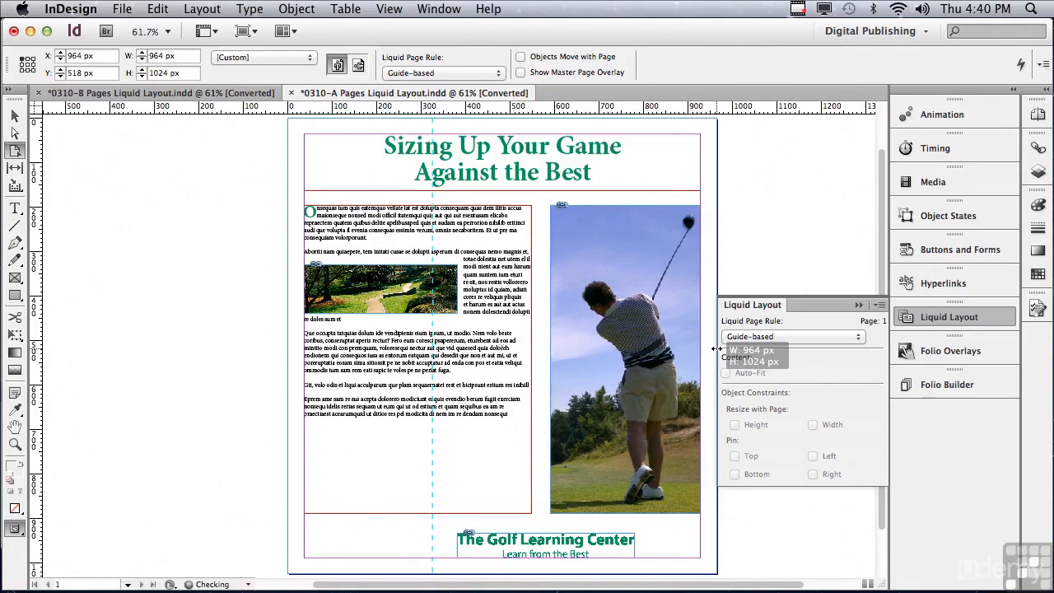
left_click_drag(717, 349, 717, 349)
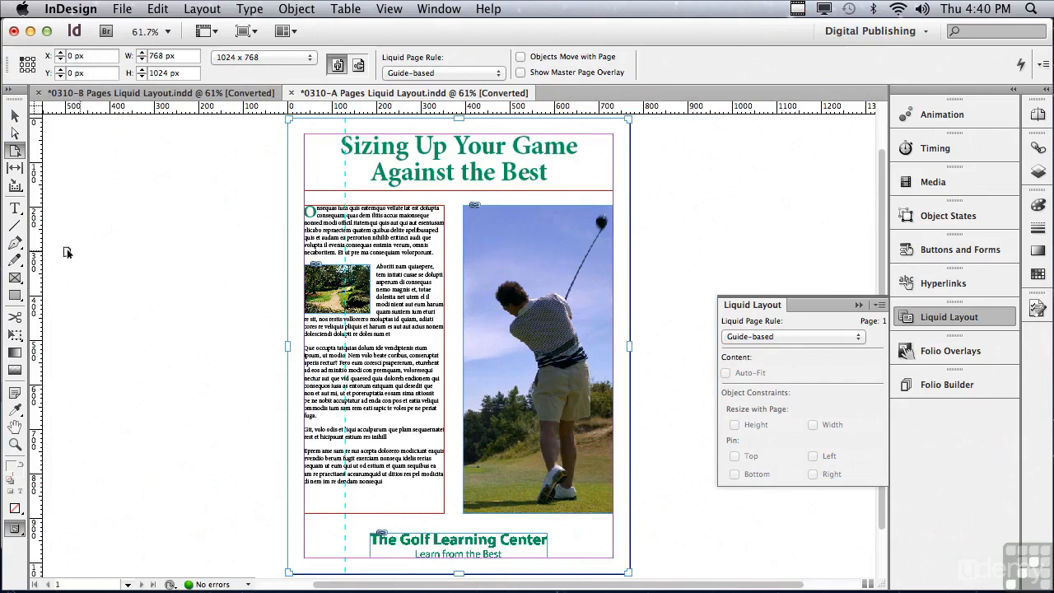
Step: Add a second vertical liquid guide through the golfer photo and preview enlarging the page to about 770 x 1186 px
left_click_drag(37, 259, 509, 319)
left_click_drag(630, 347, 632, 380)
left_click_drag(627, 572, 628, 587)
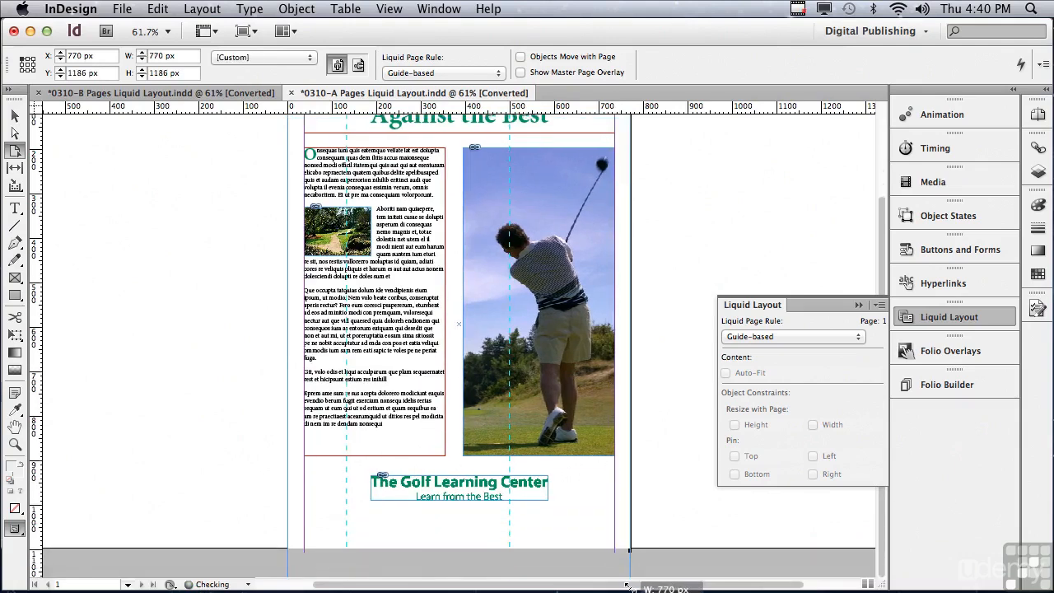
left_click_drag(628, 588, 689, 531)
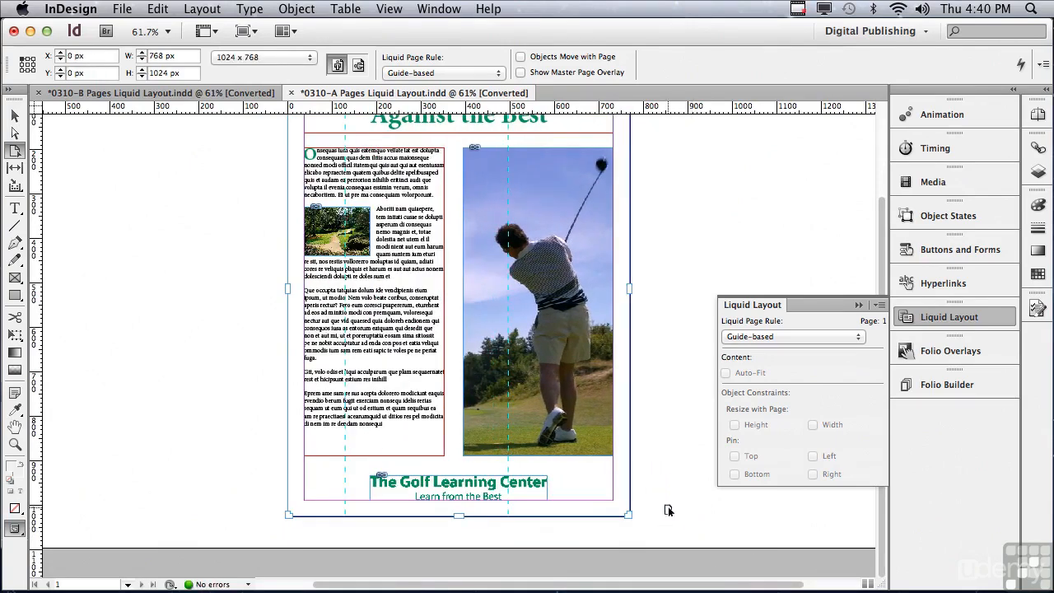
Step: Add three horizontal liquid guides: through the headline, across the article and golfer photo at about Y 576 px, and through the footer logo
left_click_drag(881, 241, 862, 197)
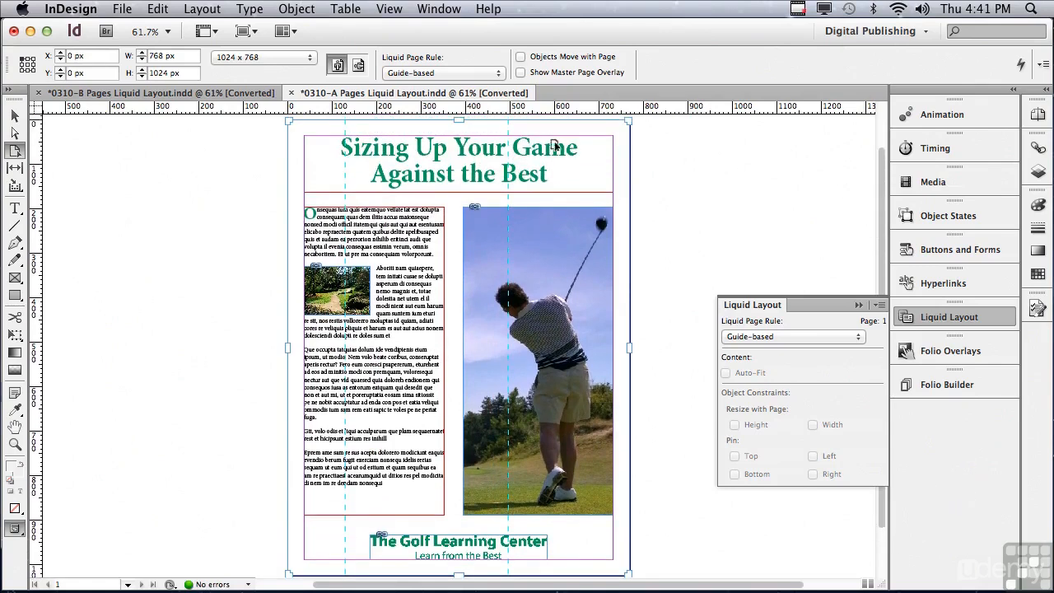
left_click_drag(196, 110, 183, 163)
left_click_drag(187, 112, 216, 377)
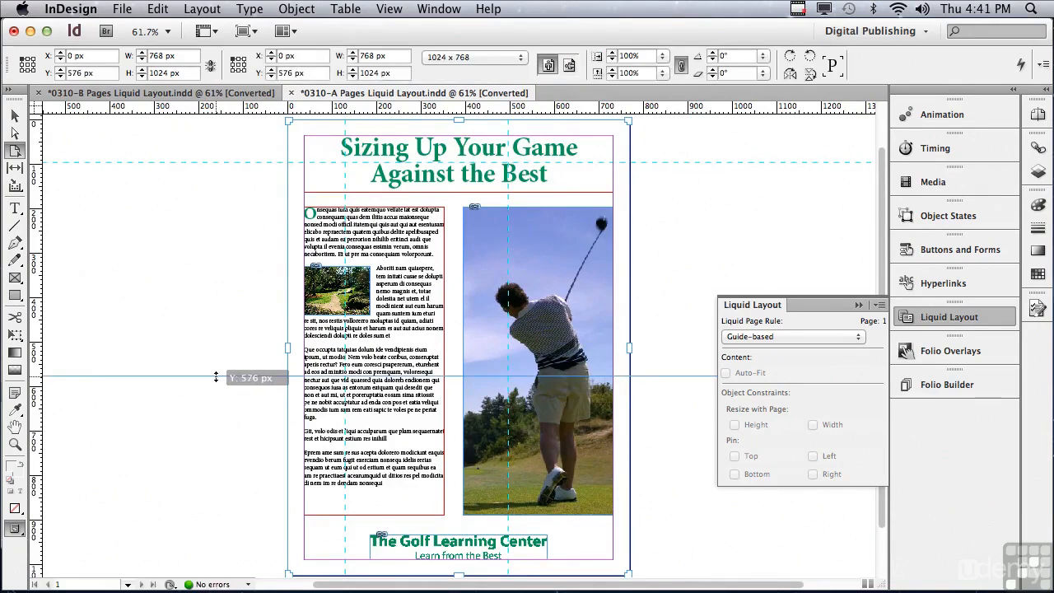
left_click_drag(216, 377, 216, 377)
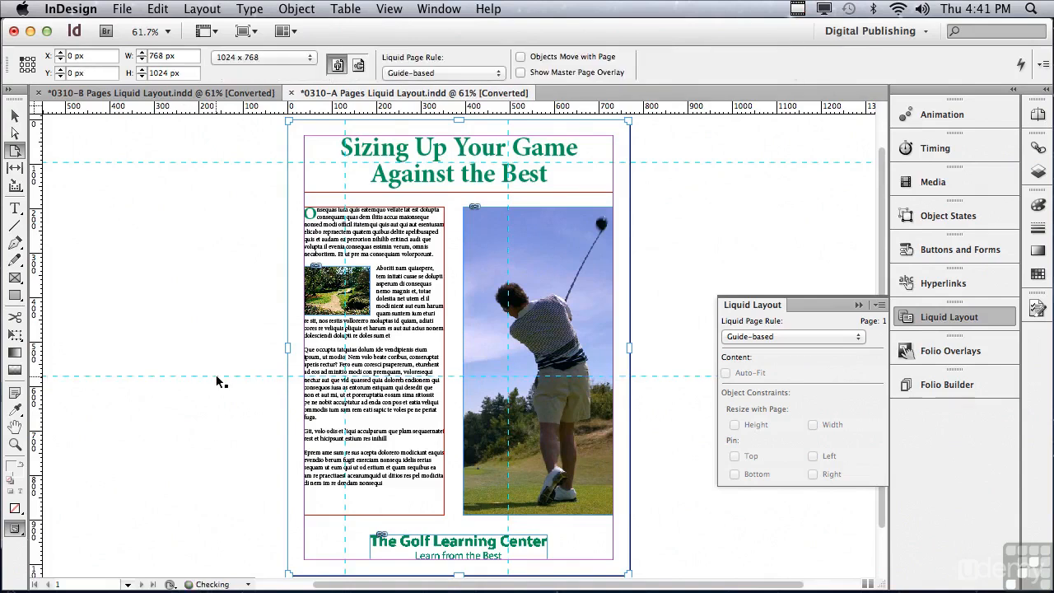
left_click_drag(215, 115, 241, 494)
Step: Preview resizing the page to about 774 x 1067 px with the horizontal and vertical liquid guides in place
left_click_drag(884, 231, 882, 188)
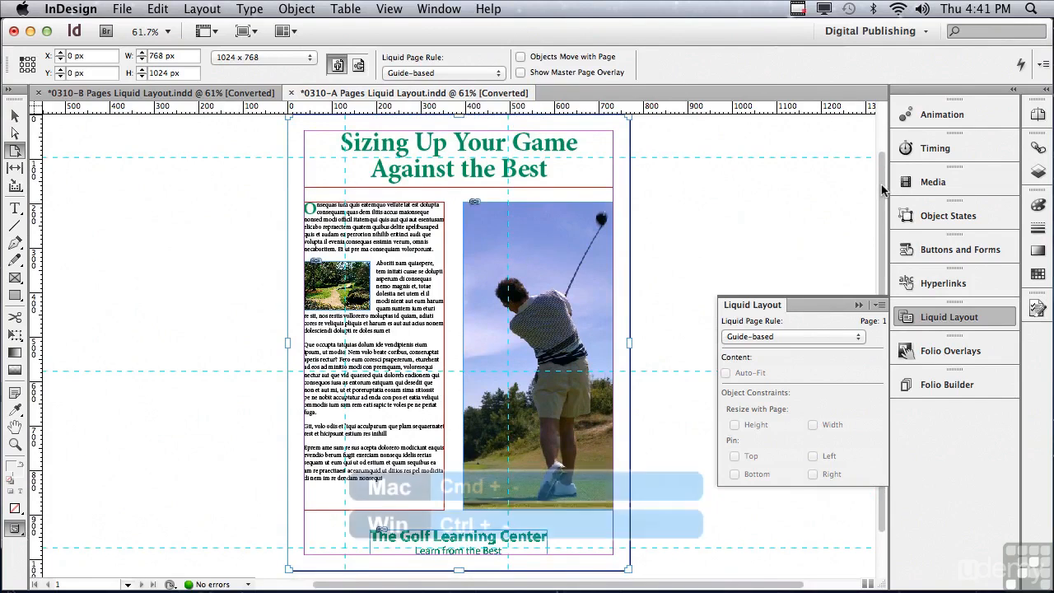
key("super+minus")
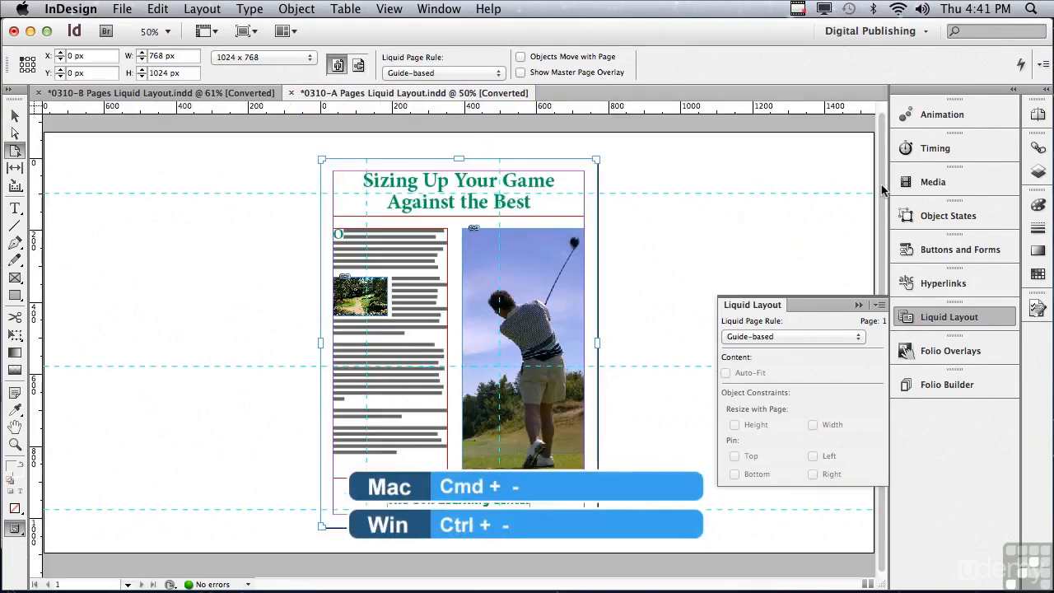
mouse_move(596, 526)
left_mouse_down()
mouse_move(623, 552)
mouse_move(593, 513)
mouse_move(513, 468)
mouse_move(610, 508)
mouse_move(646, 544)
mouse_move(618, 510)
mouse_move(640, 554)
mouse_move(599, 544)
left_mouse_up()
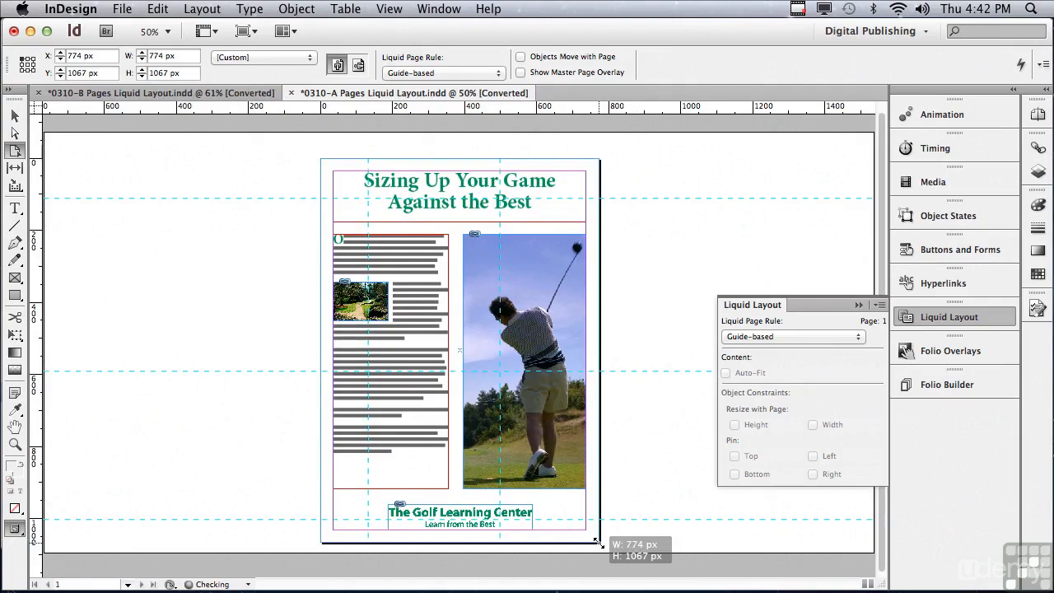
left_click_drag(599, 544, 599, 545)
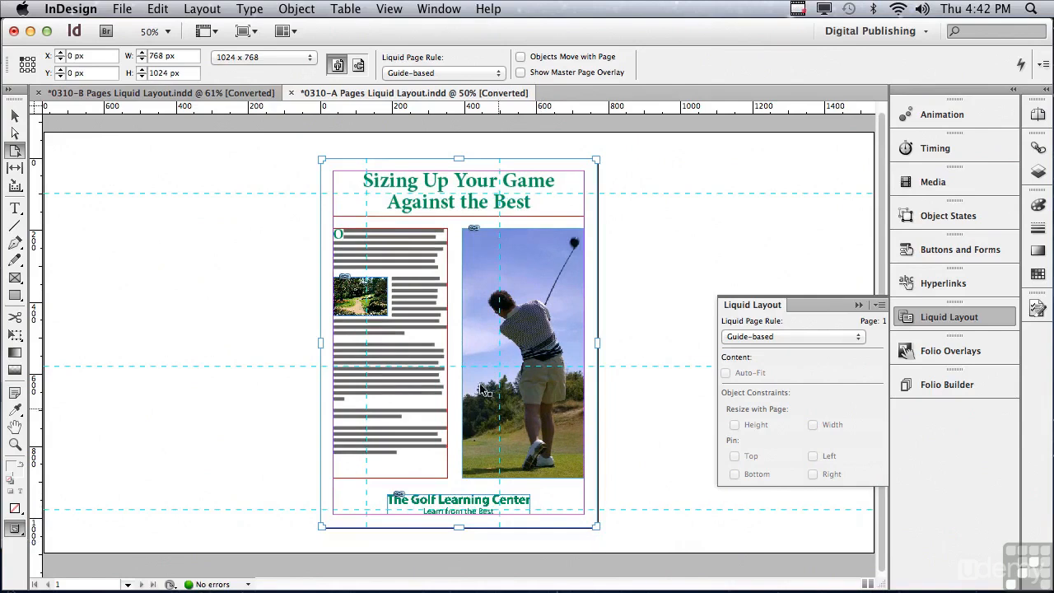
Step: Switch to the 0310-B Pages Liquid Layout document and deselect its page
left_click(141, 96)
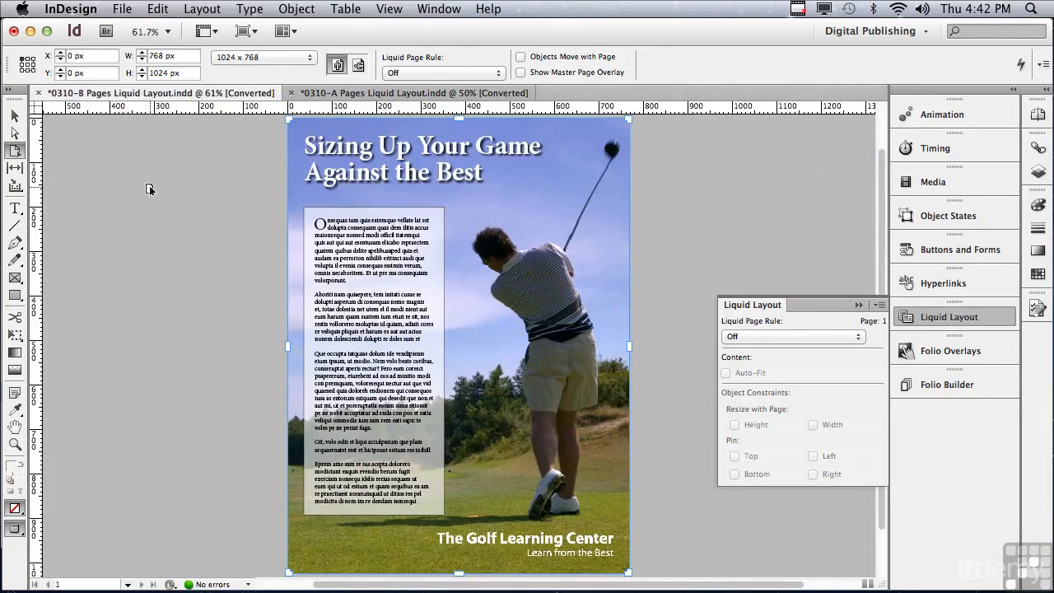
left_click(49, 149)
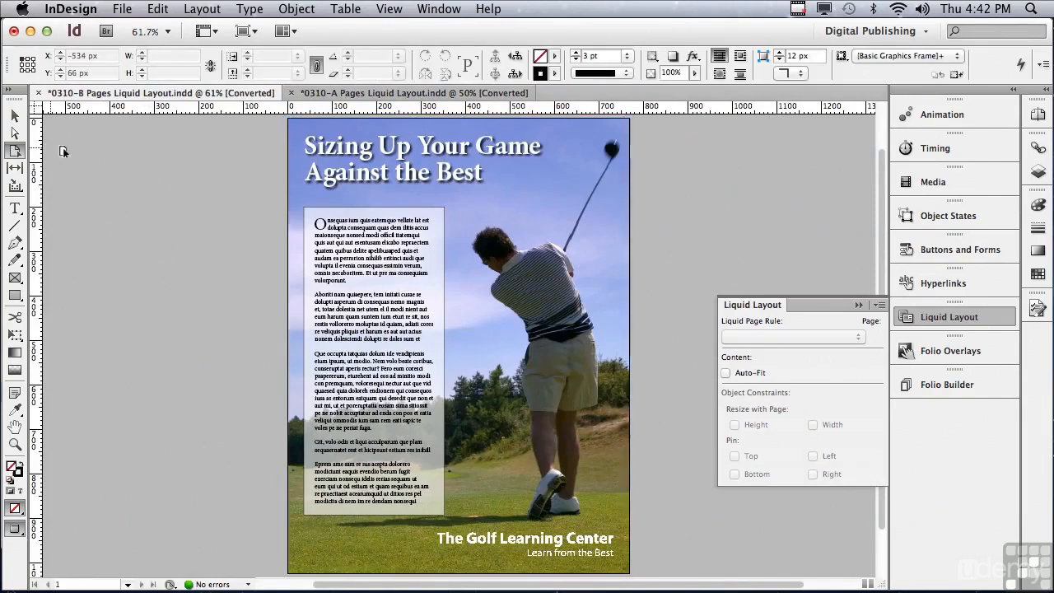
Step: Set the golf page's liquid page rule to Object-based
left_click(544, 343)
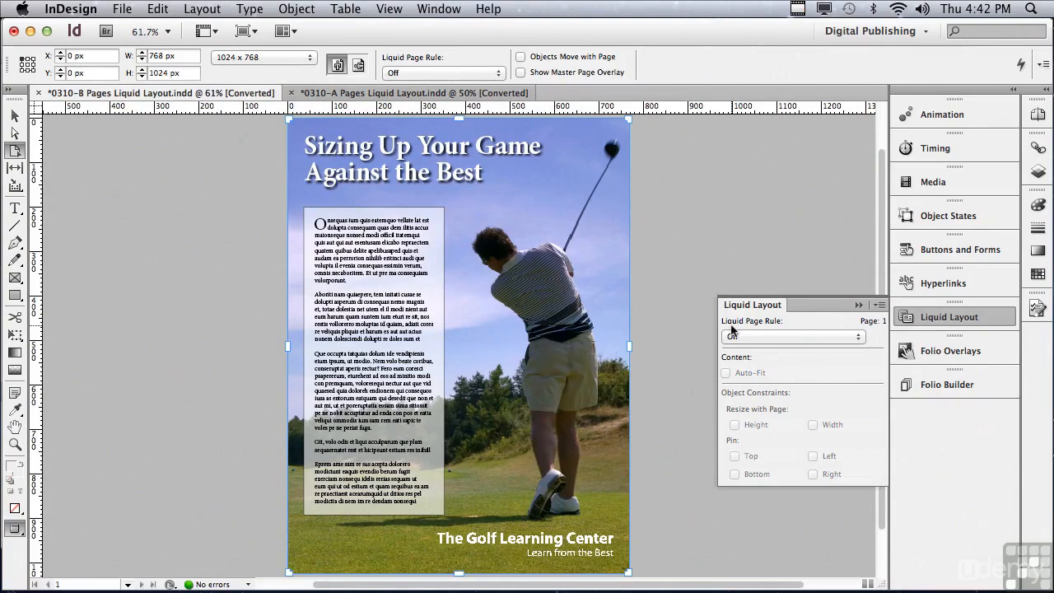
left_click(773, 337)
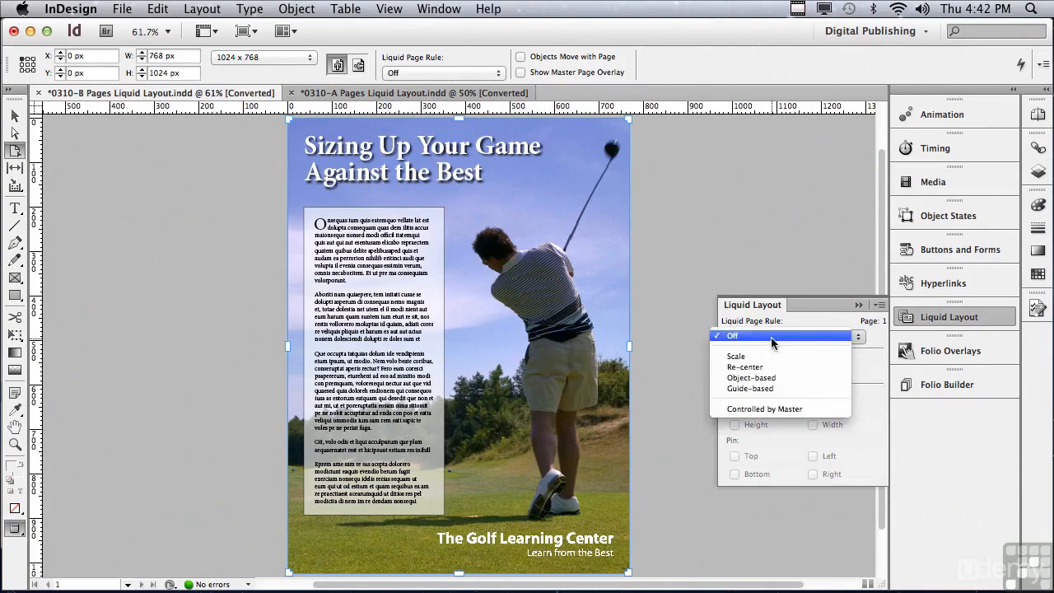
left_click(771, 377)
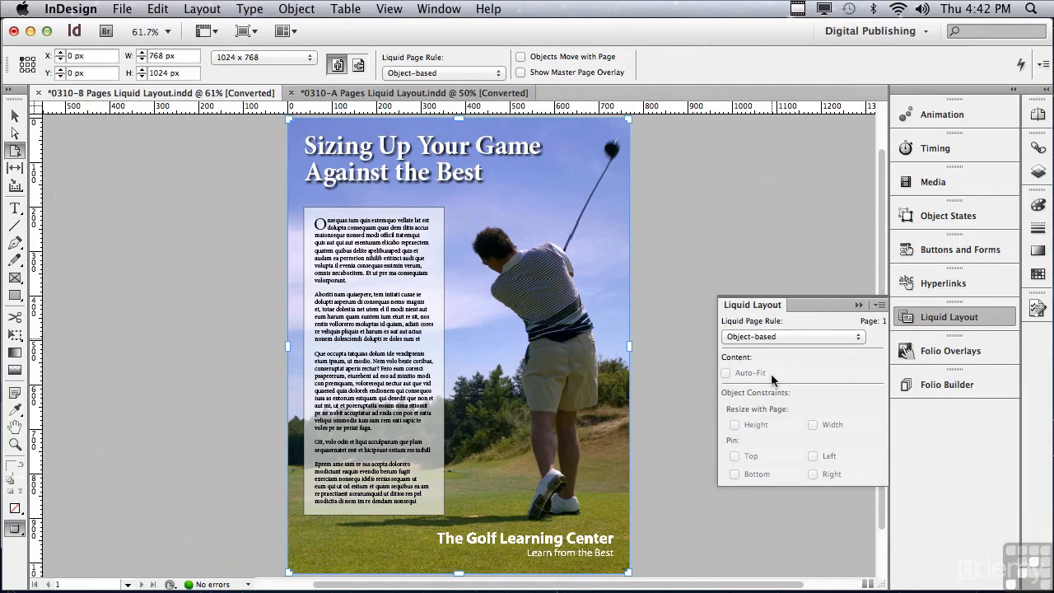
Step: Let the headline frame resize with the page in height and width, and pin it to the page's top and left edges
left_click(407, 173)
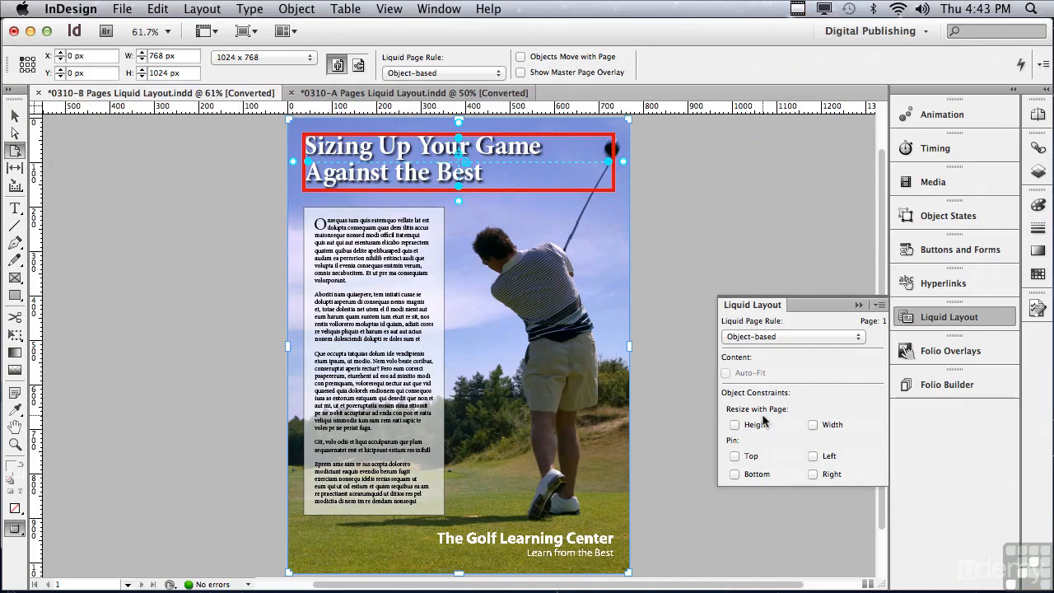
left_click(734, 425)
left_click(813, 425)
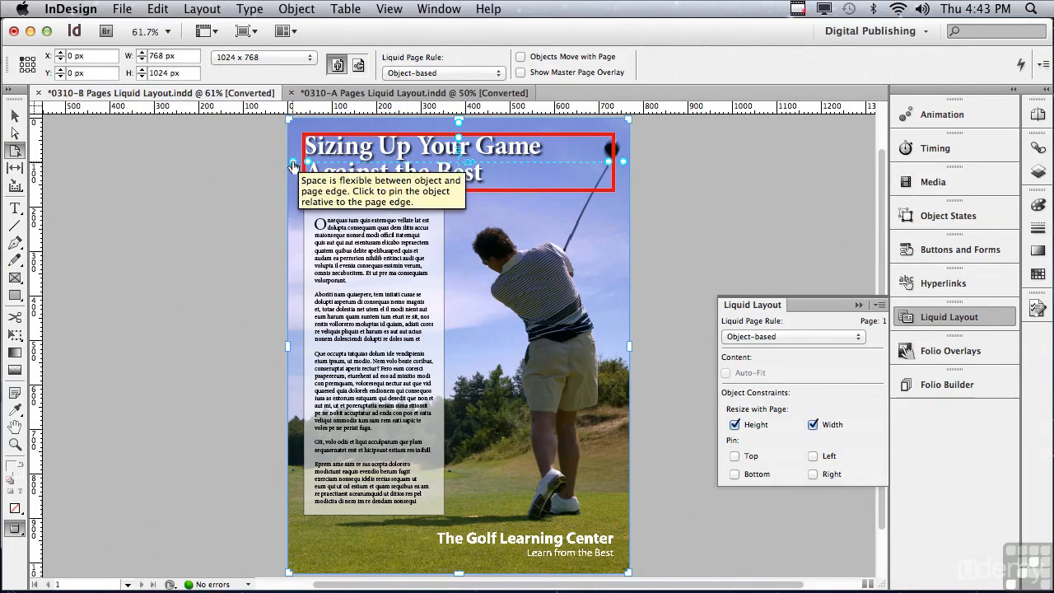
left_click(814, 457)
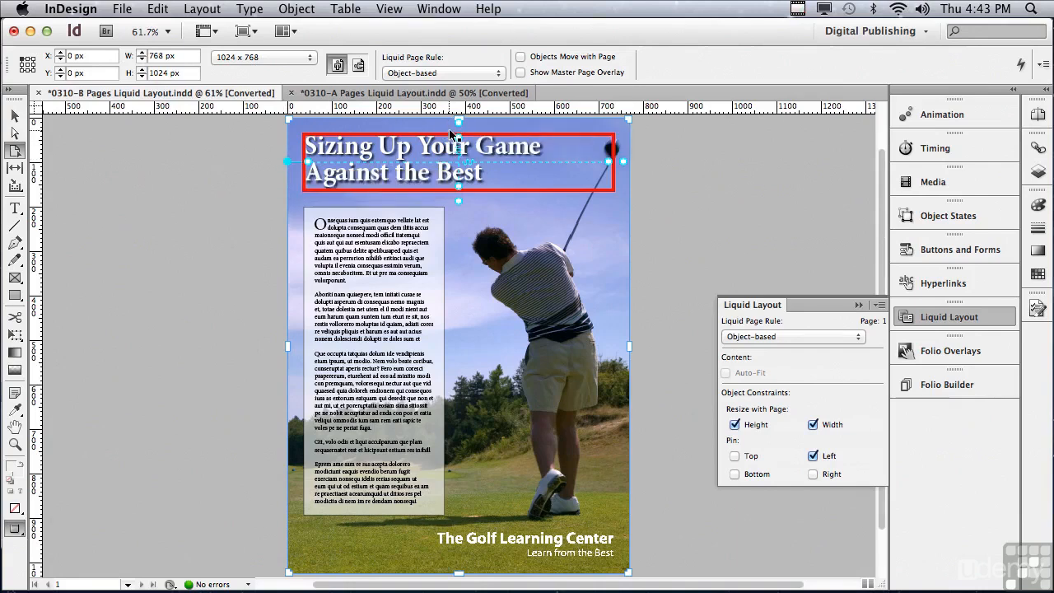
left_click(734, 457)
Step: Let the article text frame resize with the page in height and width, and pin it to the left page edge
left_click(394, 308)
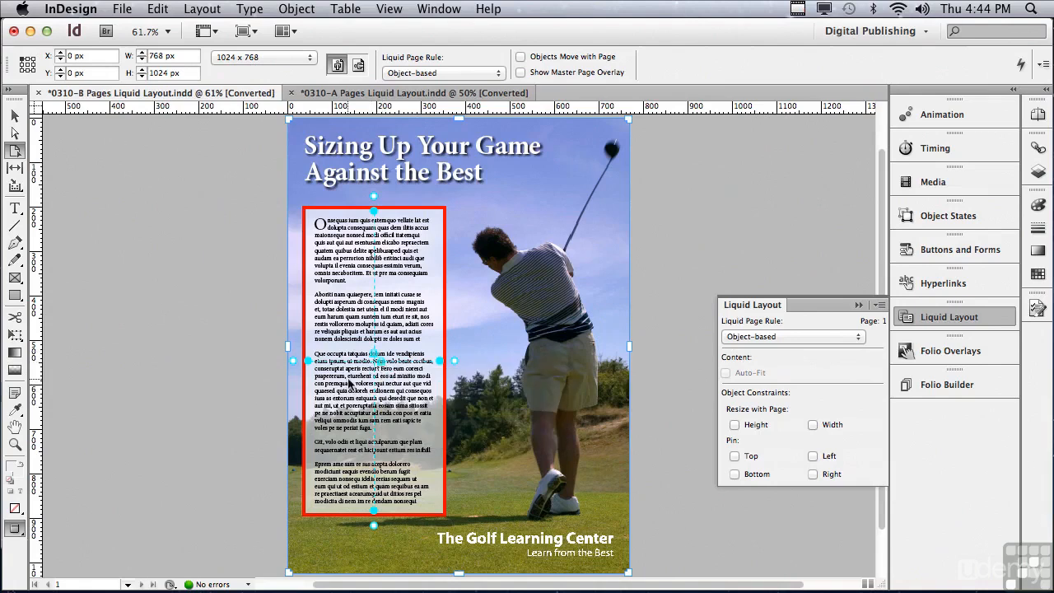
left_click(735, 425)
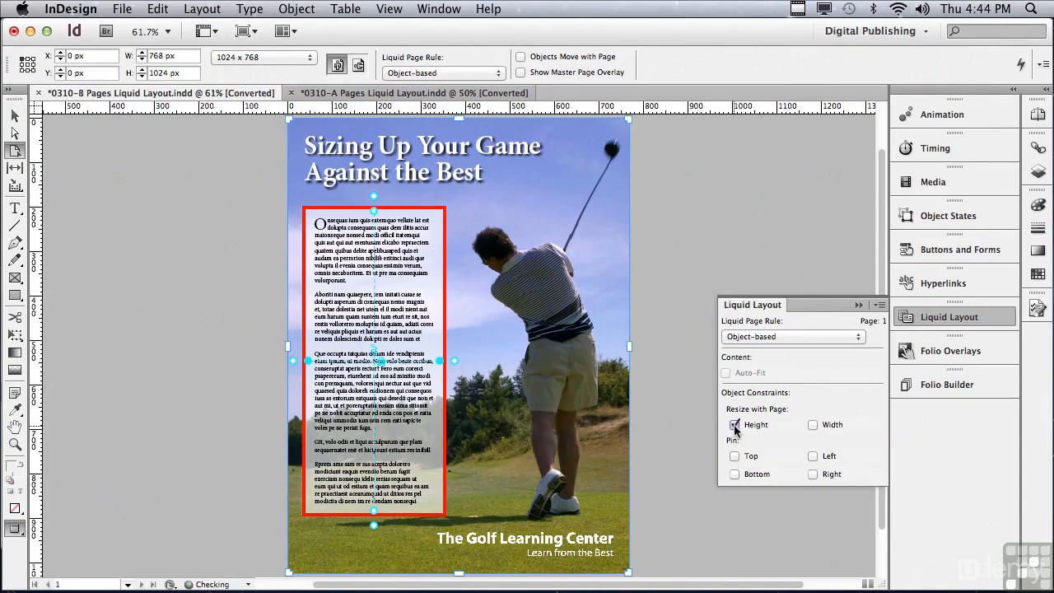
left_click(814, 425)
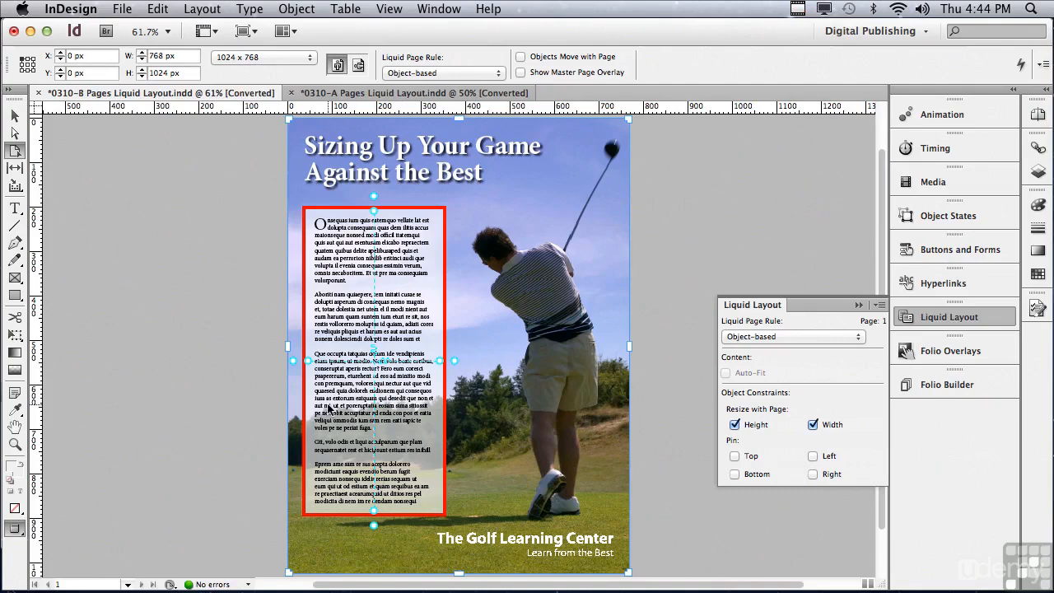
left_click(814, 457)
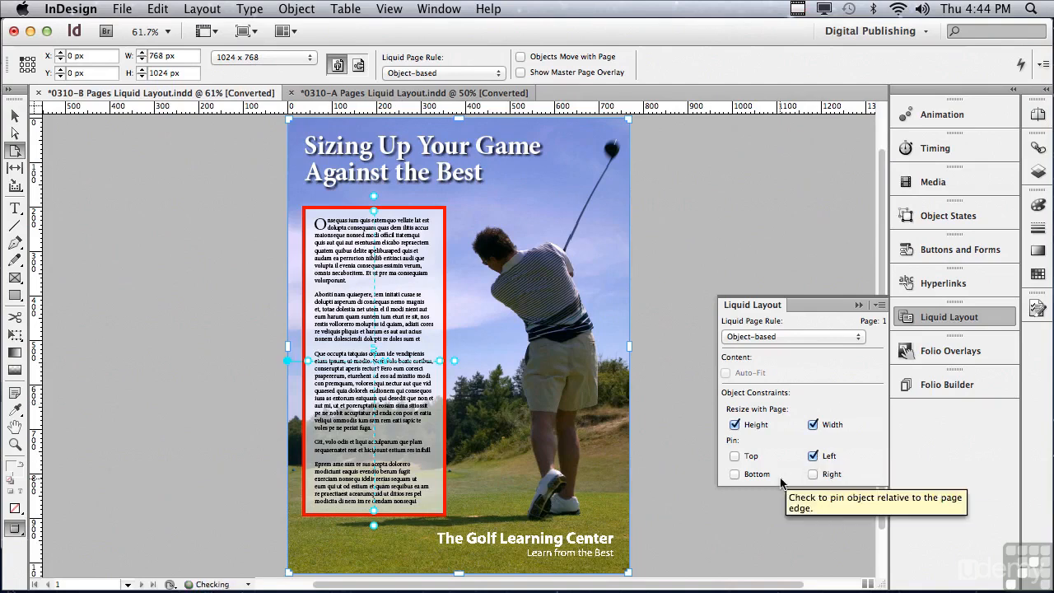
Step: Let the background golfer photo resize with the page in height and width, and pin it to all four page edges
left_click(577, 385)
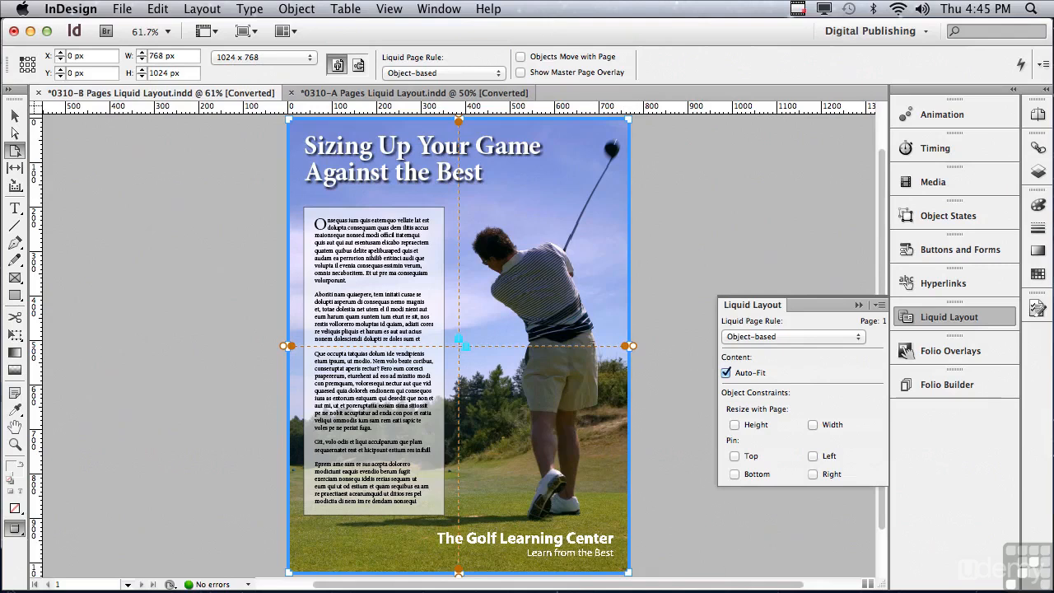
left_click(735, 424)
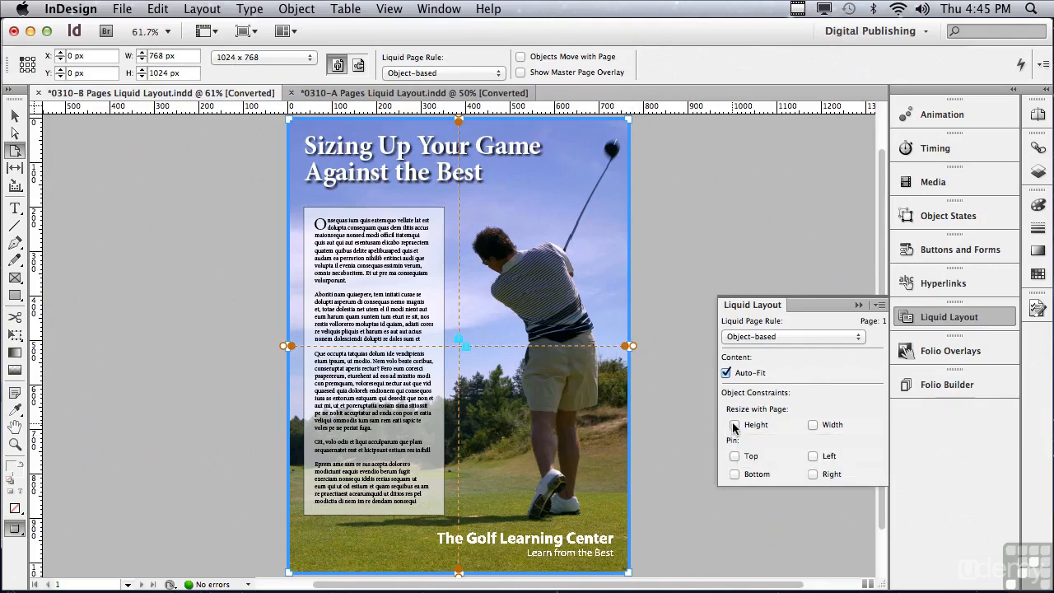
left_click(814, 426)
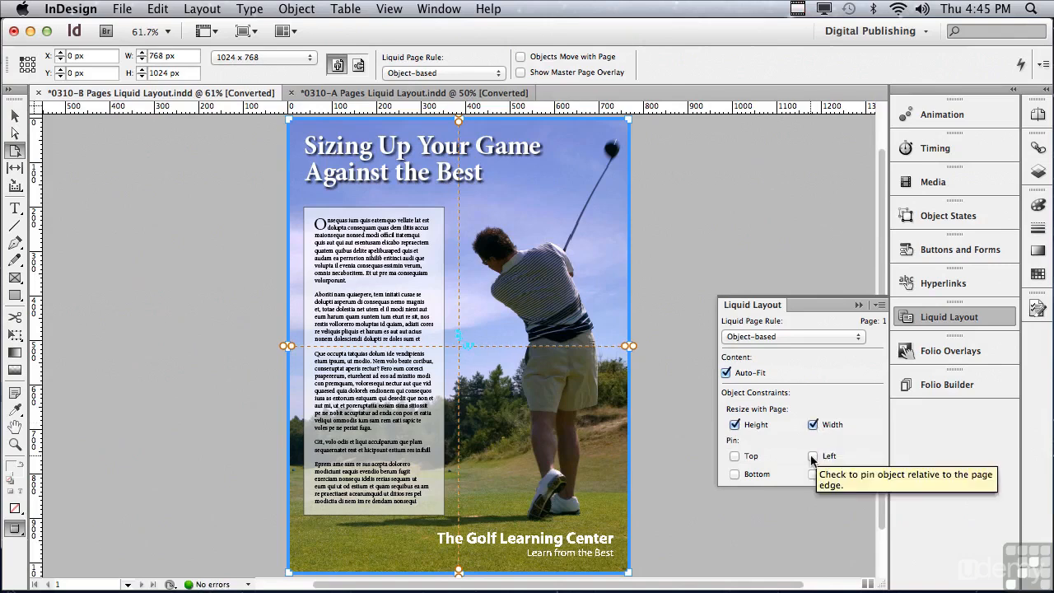
left_click(735, 456)
left_click(814, 456)
left_click(813, 475)
left_click(735, 475)
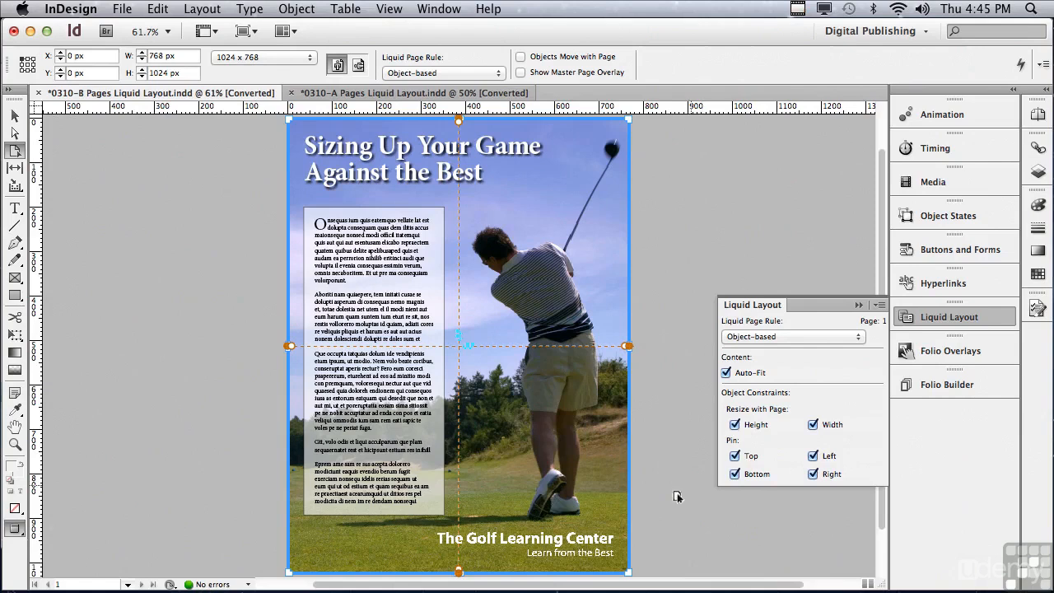
Step: Pin the Golf Learning Center footer logo to the right page edge
left_click(557, 546)
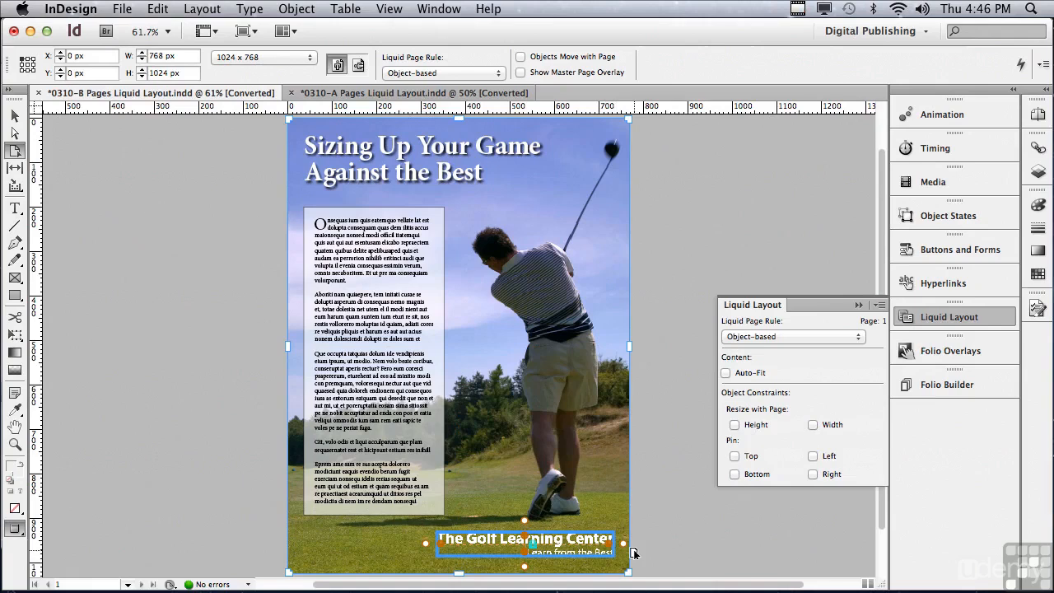
left_click(814, 475)
Step: Preview resizing the page to about 1230 x 947 px and about 1137 x 920 px with the object-based constraints
key("super+minus")
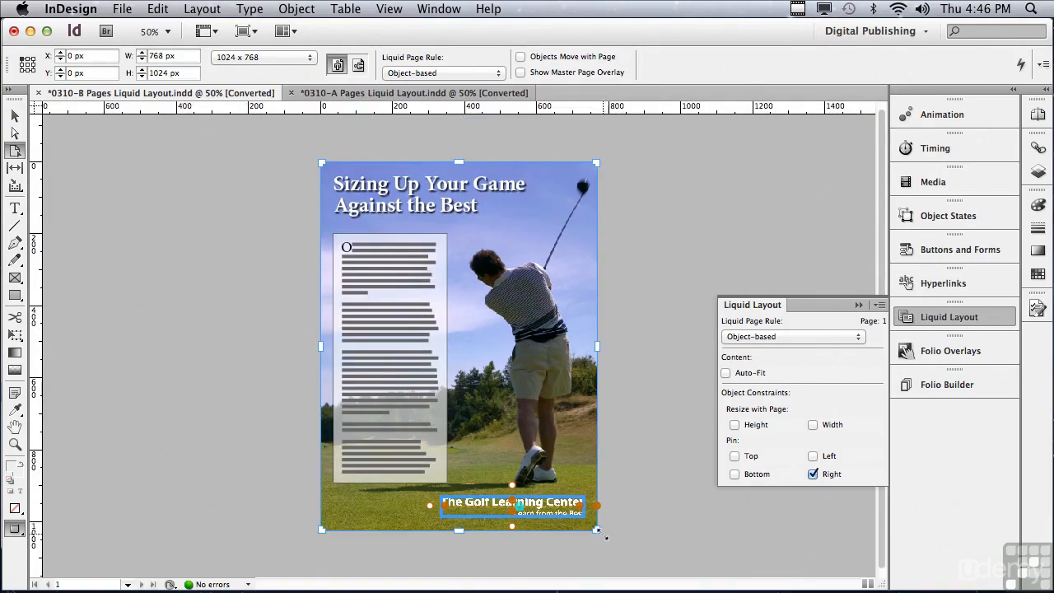
left_click_drag(598, 530, 762, 503)
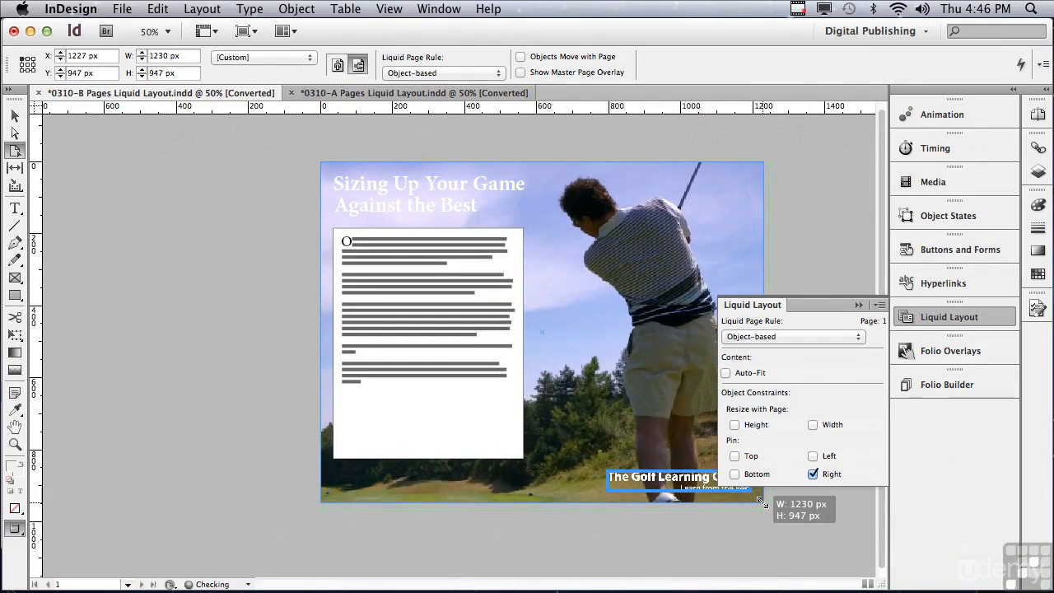
left_click_drag(762, 503, 729, 493)
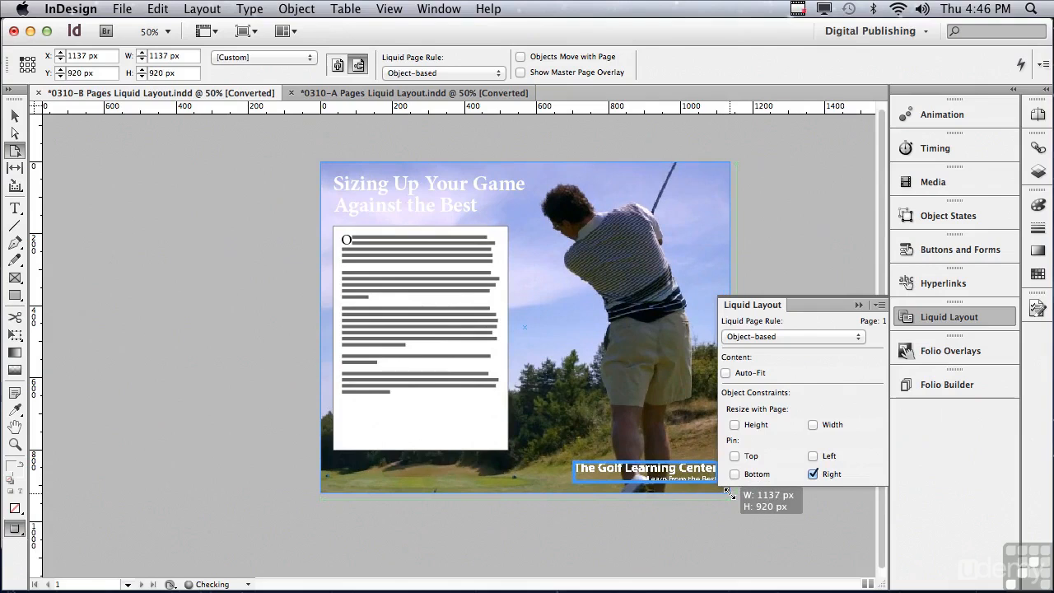
left_click_drag(729, 493, 730, 493)
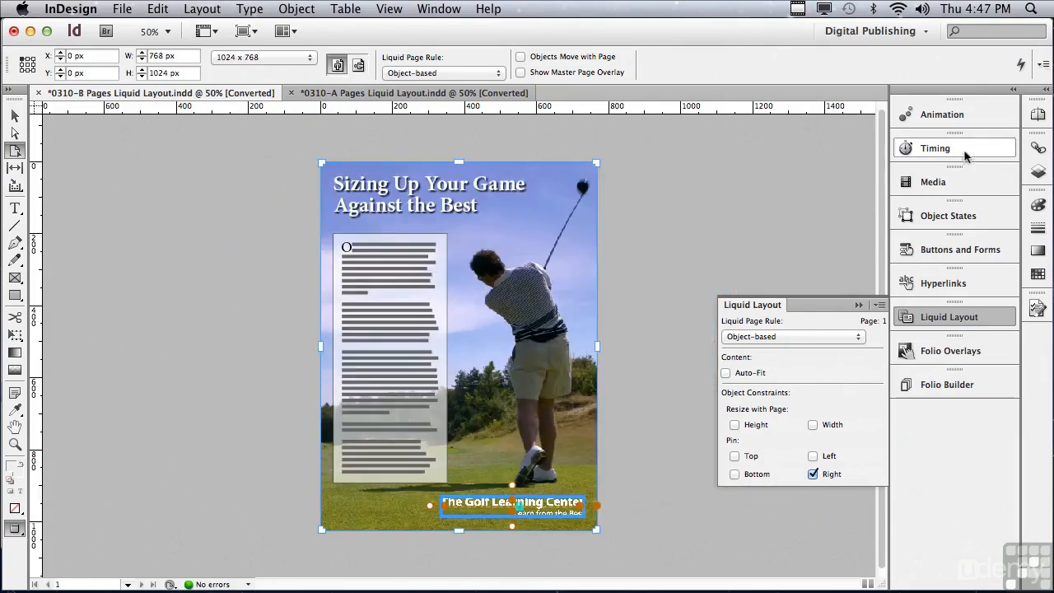
Step: View the alternate layout commands available for the iPad V layout without applying any
left_click(1036, 116)
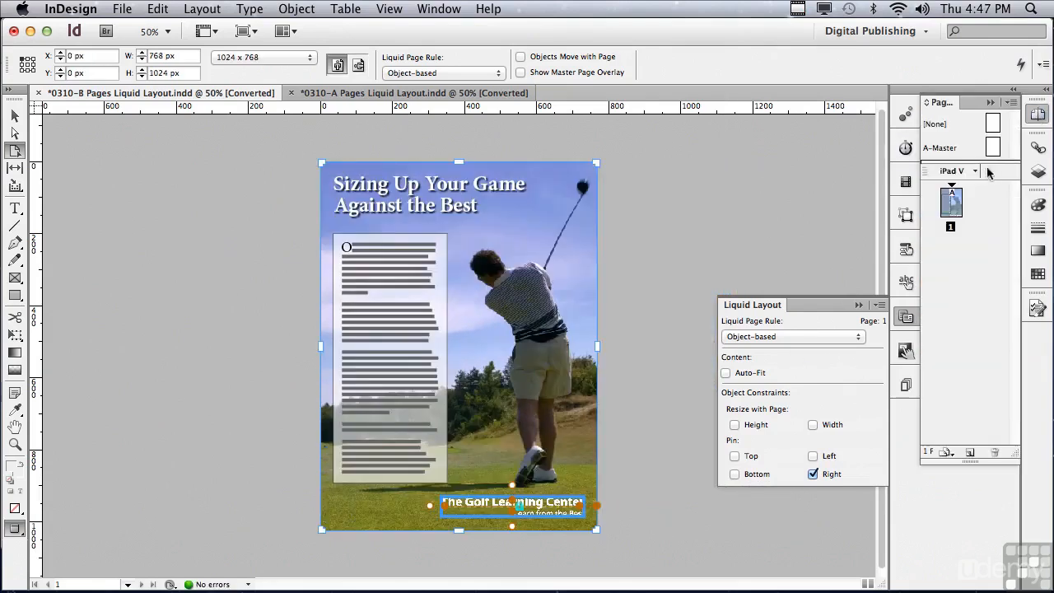
left_click(976, 169)
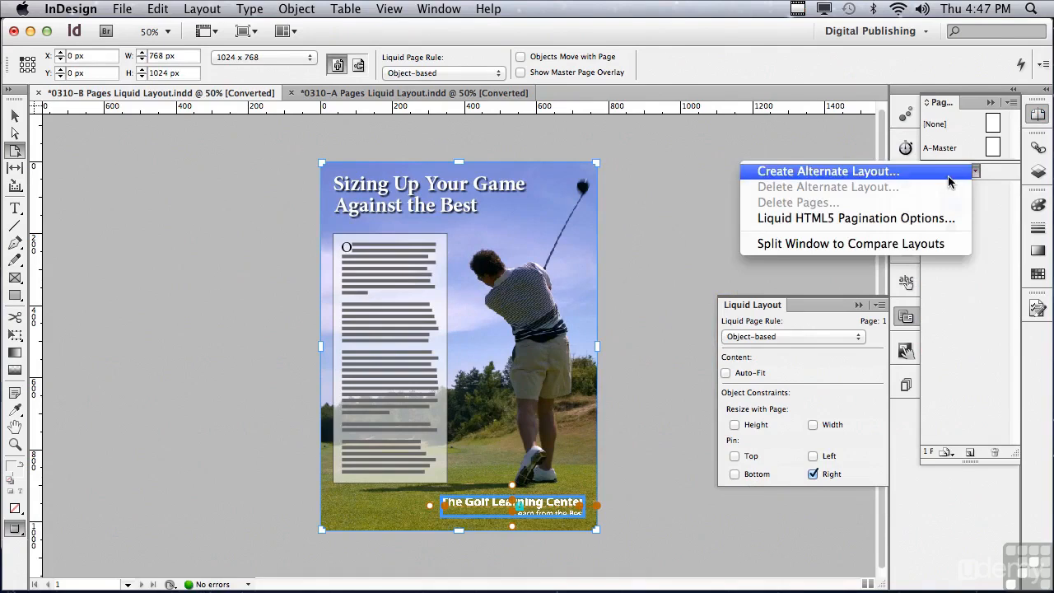
left_click(802, 151)
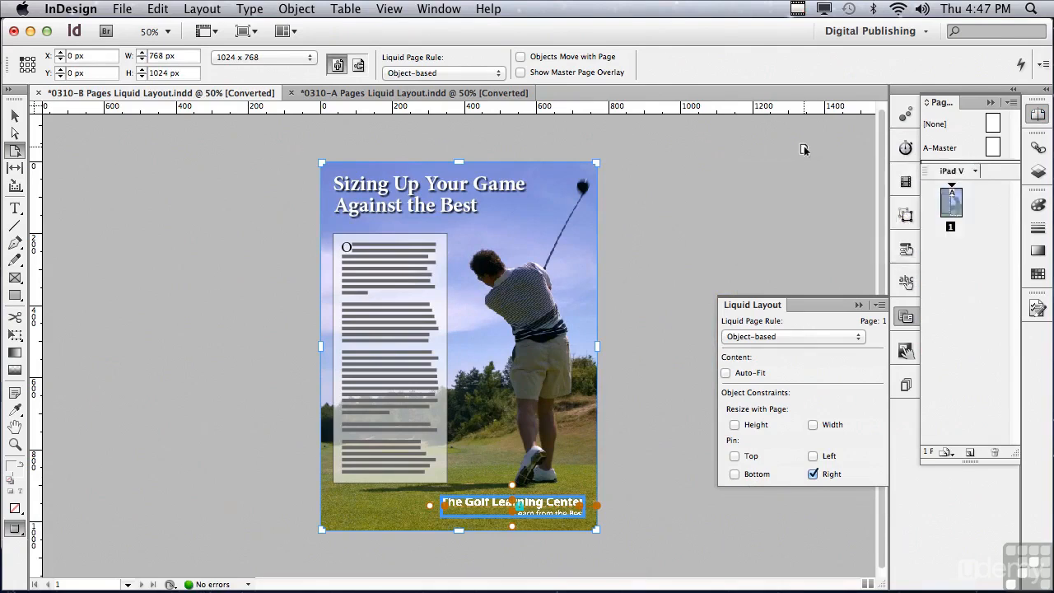